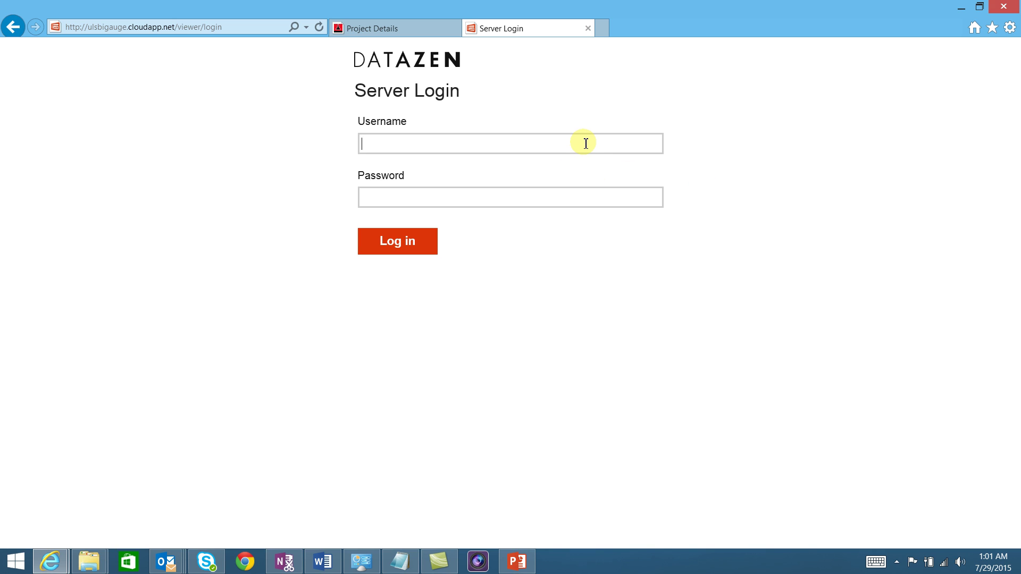
Sign in to the Datazen server with the user's credentials, decline saving the password, and open BIGauge_OverAll.
type("shav")
key("Tab")
type("•••••")
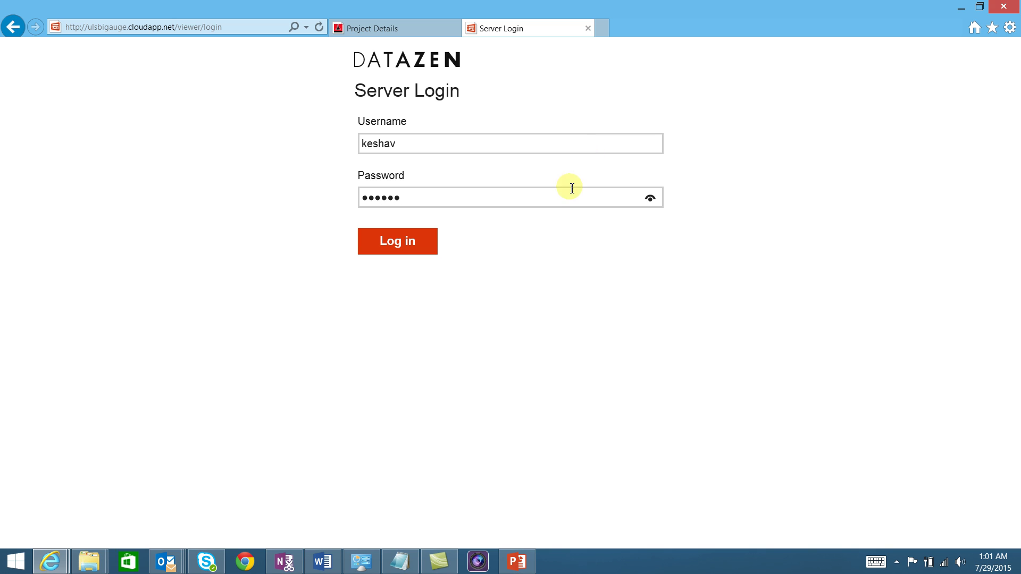
left_click(418, 248)
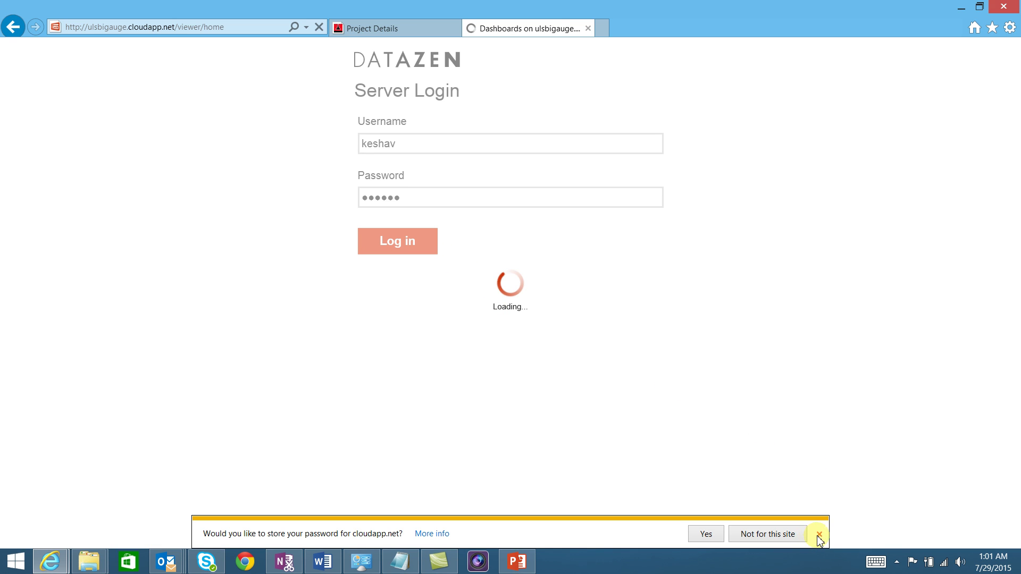
left_click(819, 535)
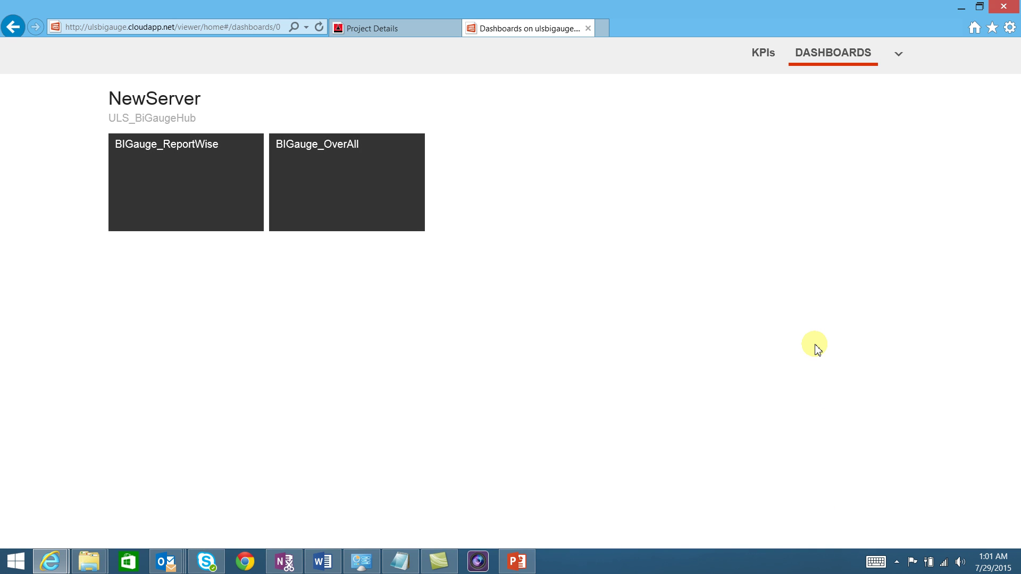
left_click(362, 182)
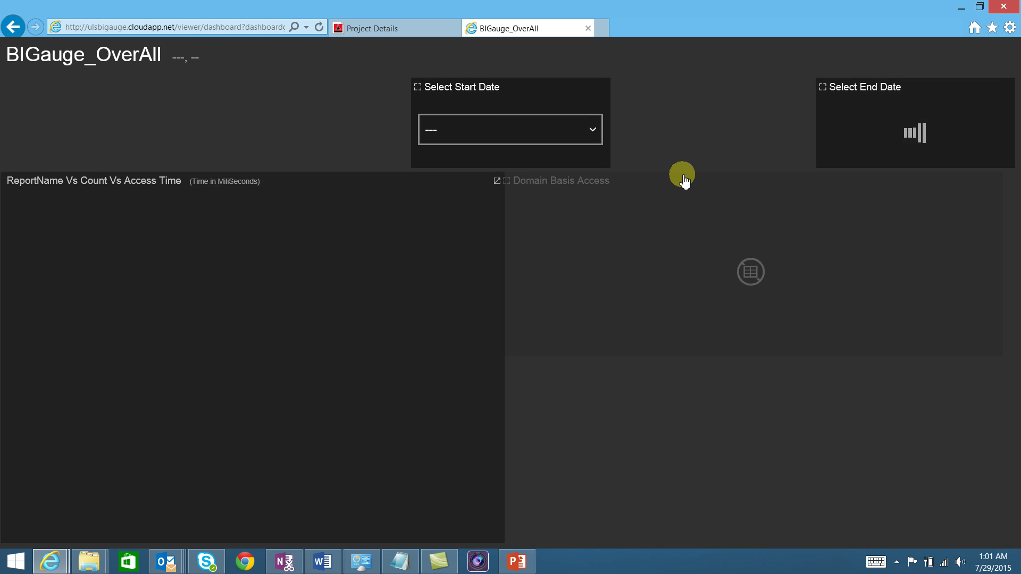
Filter BIGauge_OverAll to project ULS, start date Tue Jun 30 2015 and end date Mon Jul 27 2015.
left_click(191, 143)
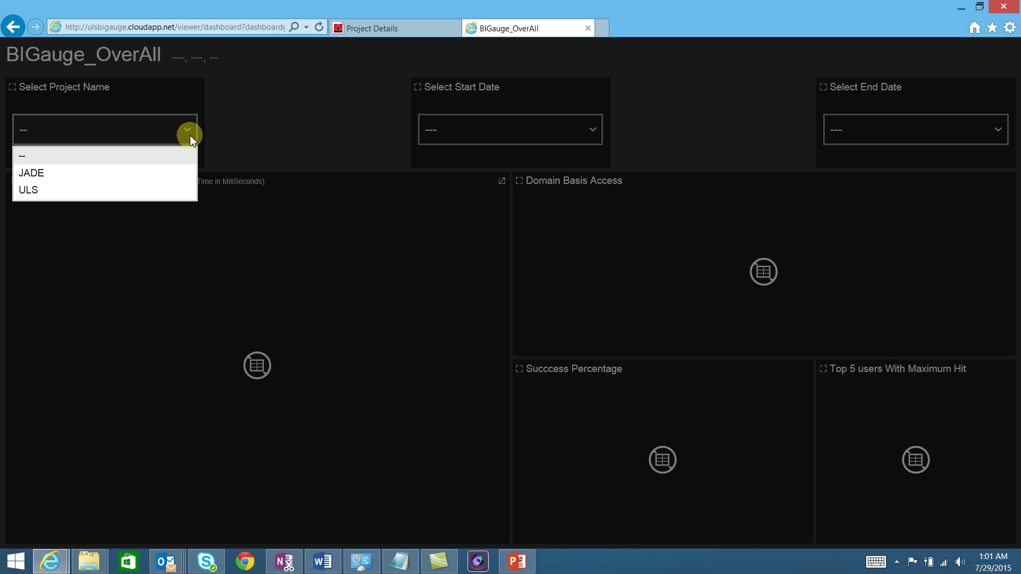
left_click(172, 191)
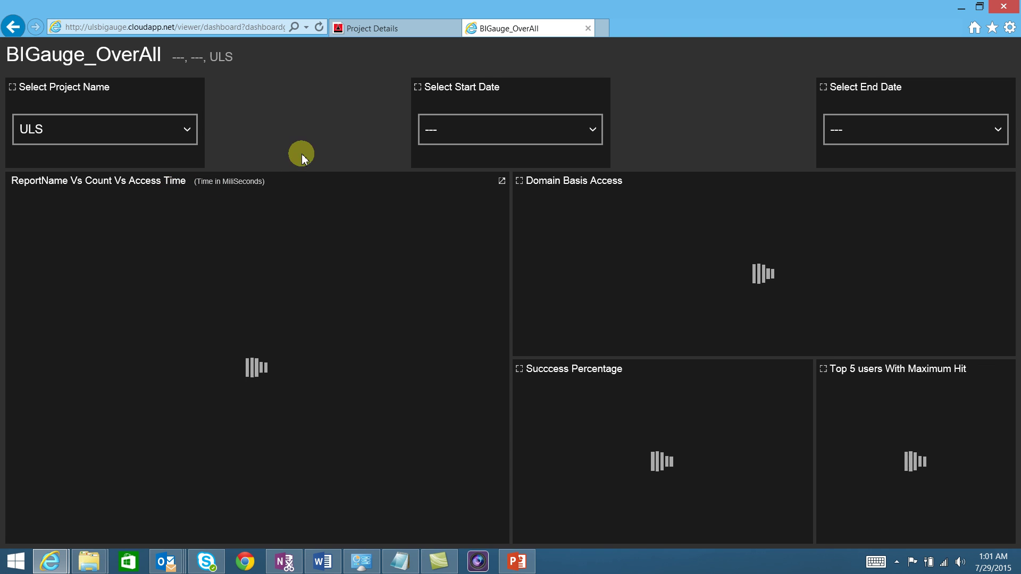
left_click(461, 134)
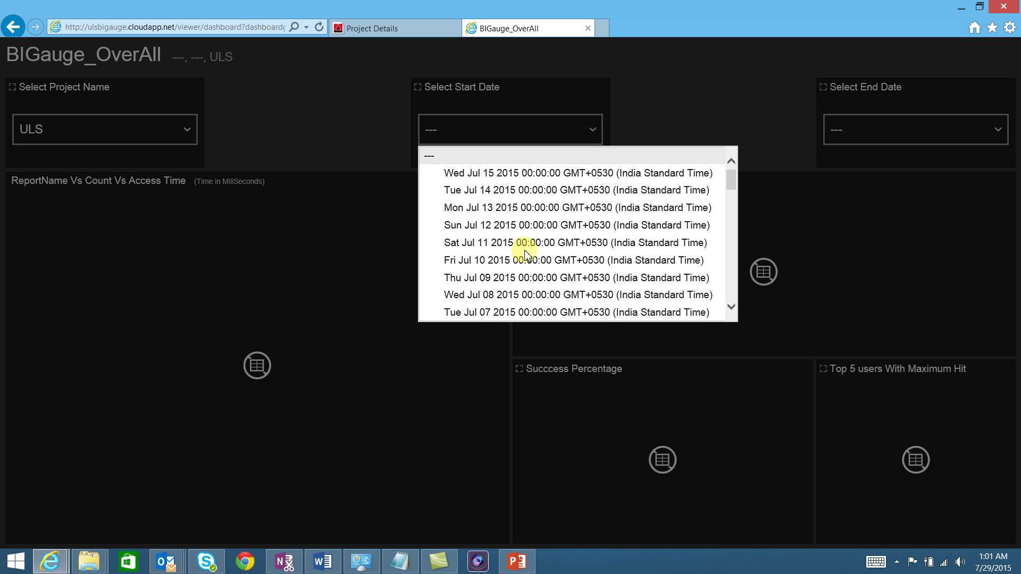
scroll(525, 258, "down", 3)
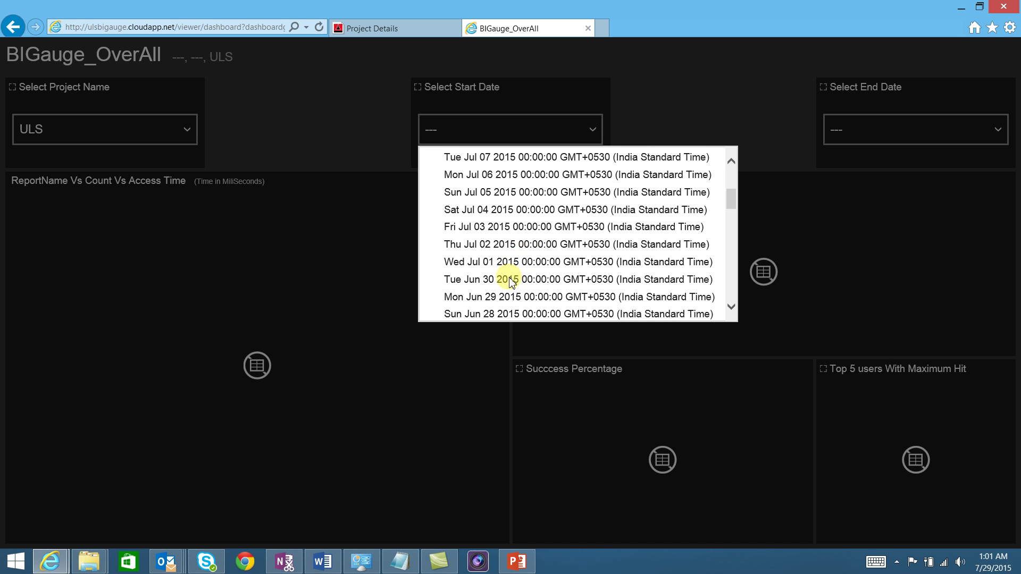
left_click(512, 281)
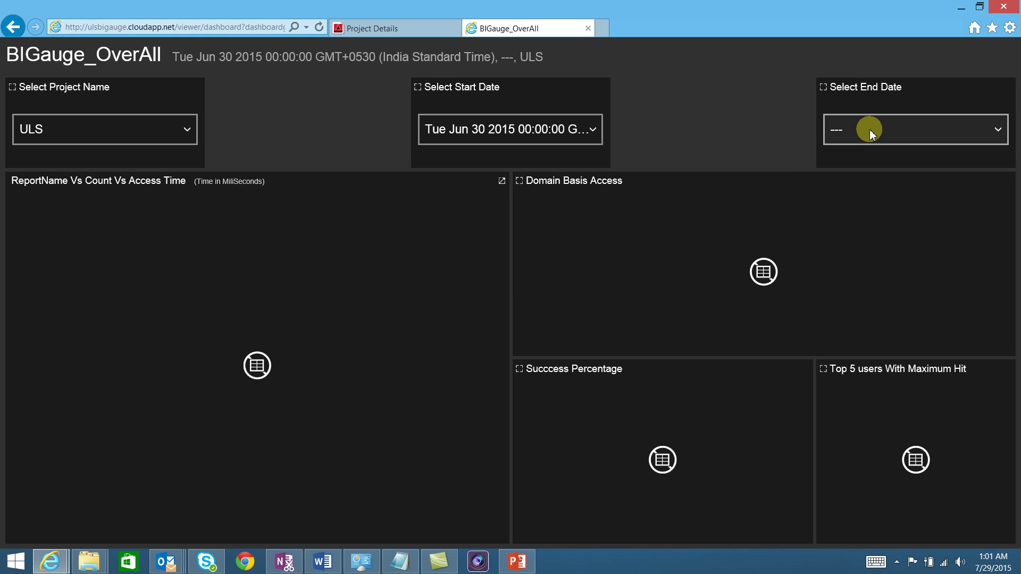
left_click(870, 129)
left_click(875, 172)
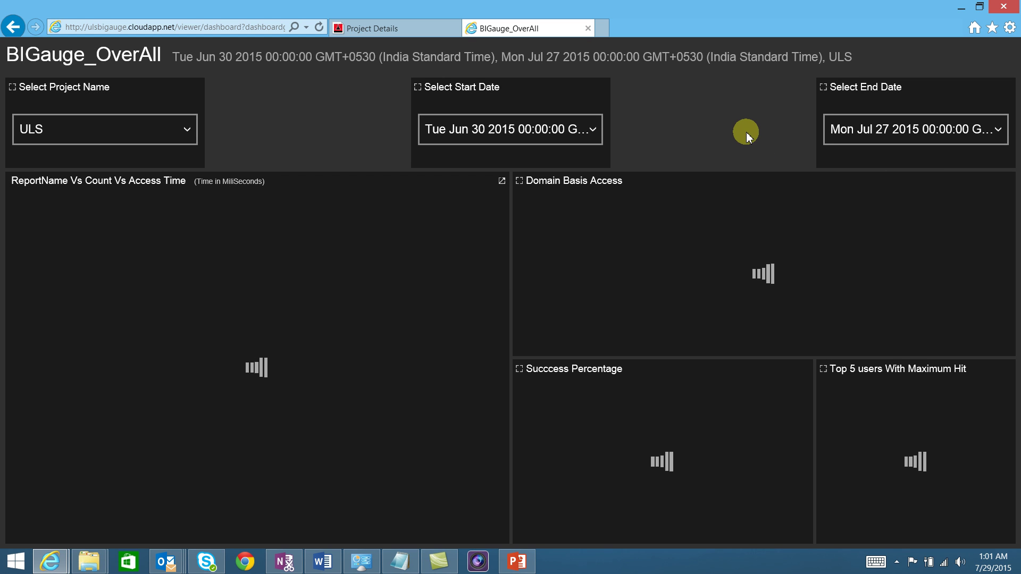
Review the Domain Basis Access chart, then drill into the Time Audit report.
left_click(576, 226)
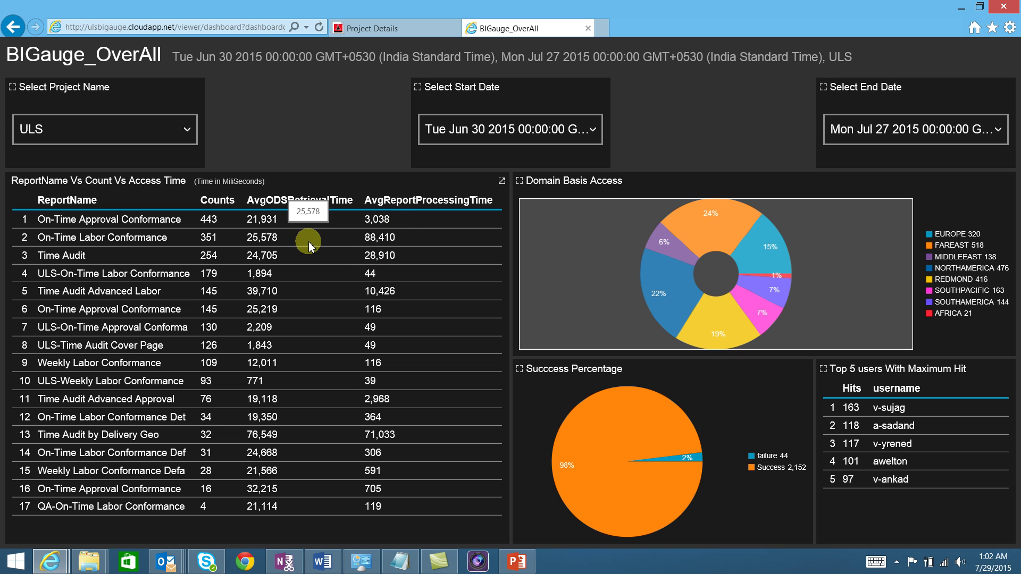
mouse_move(562, 259)
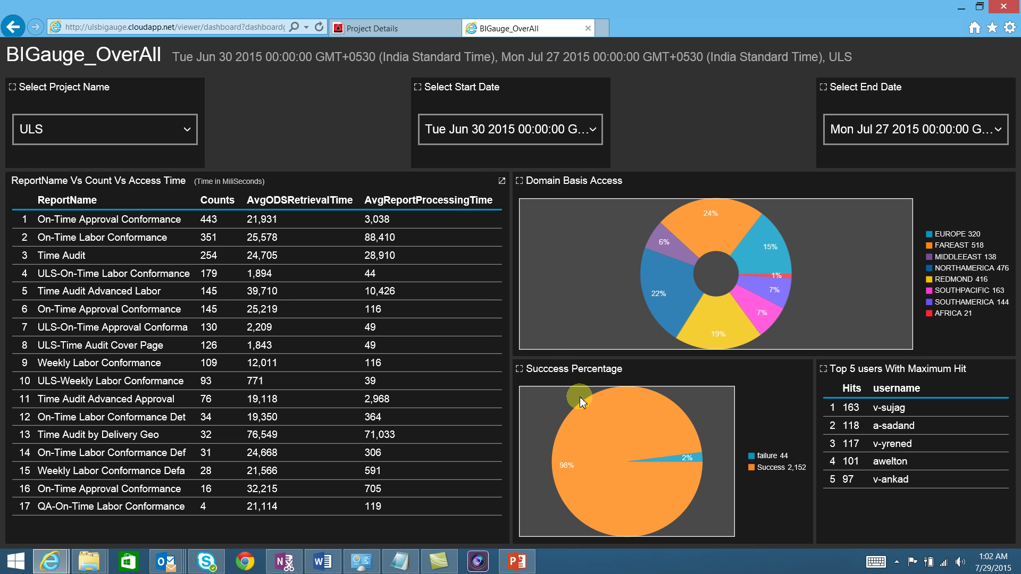
mouse_move(583, 404)
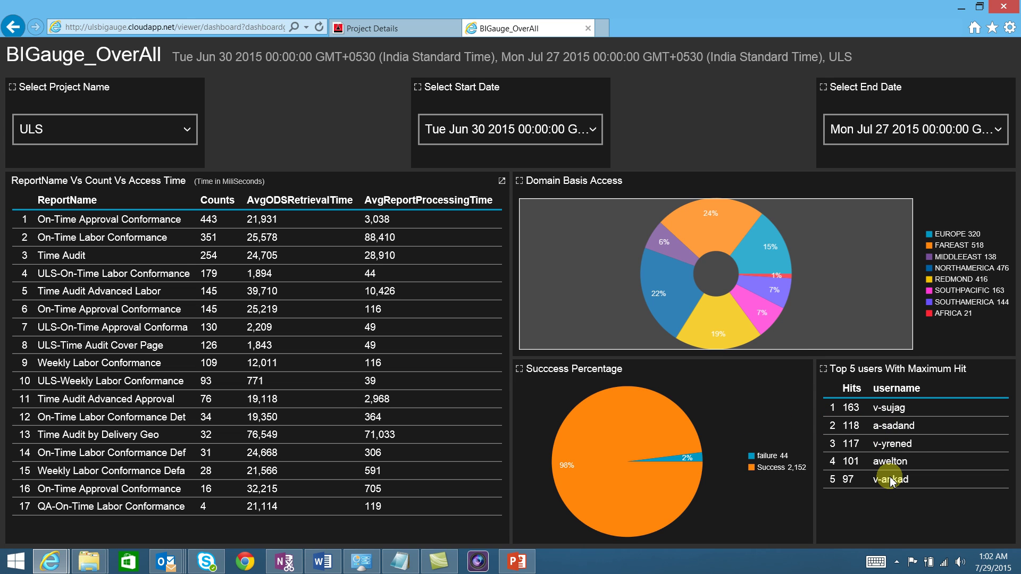
left_click(618, 182)
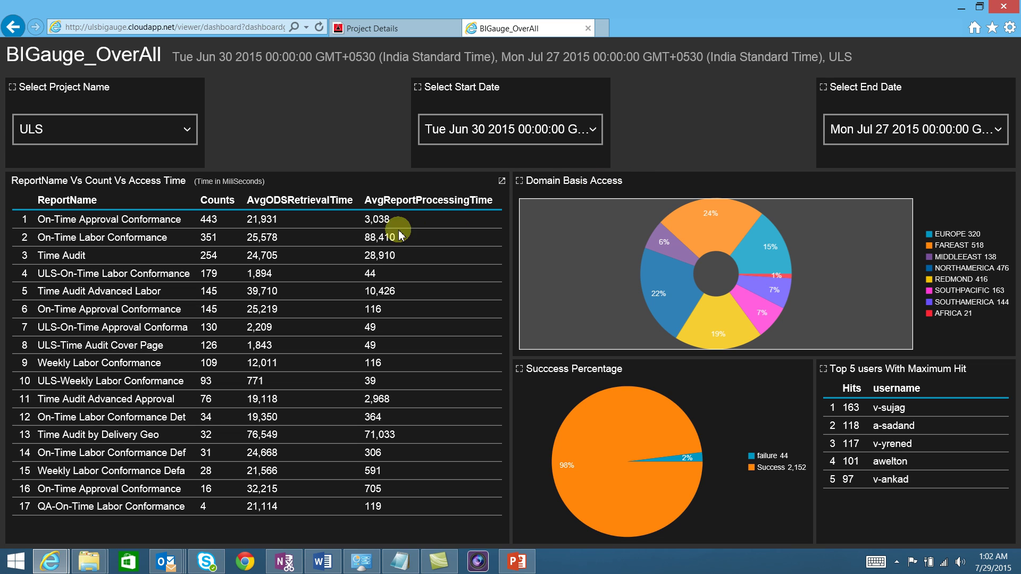
left_click(77, 257)
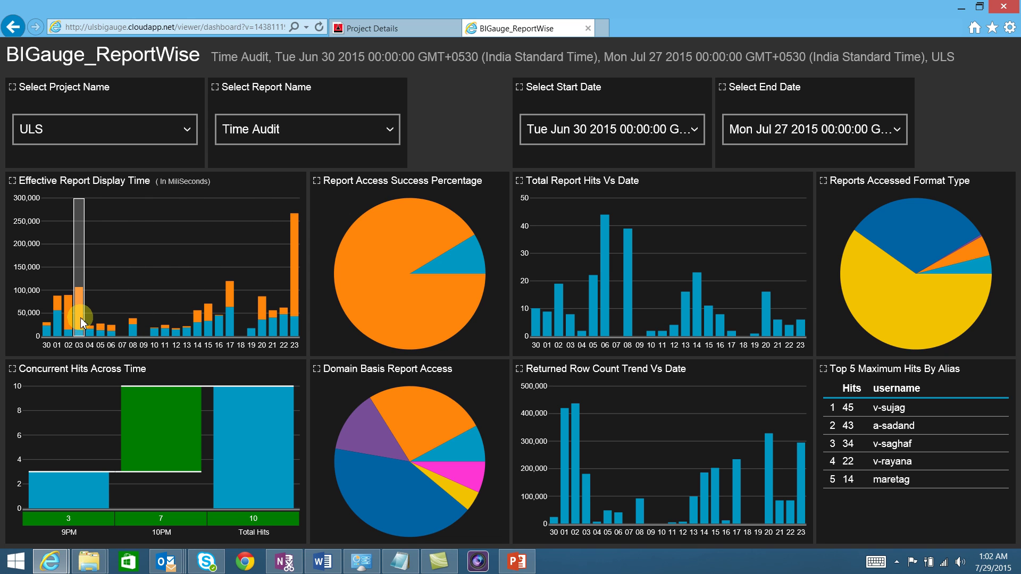
Show the domain breakdown of report access and total report hits for July 2 and July 9.
mouse_move(81, 321)
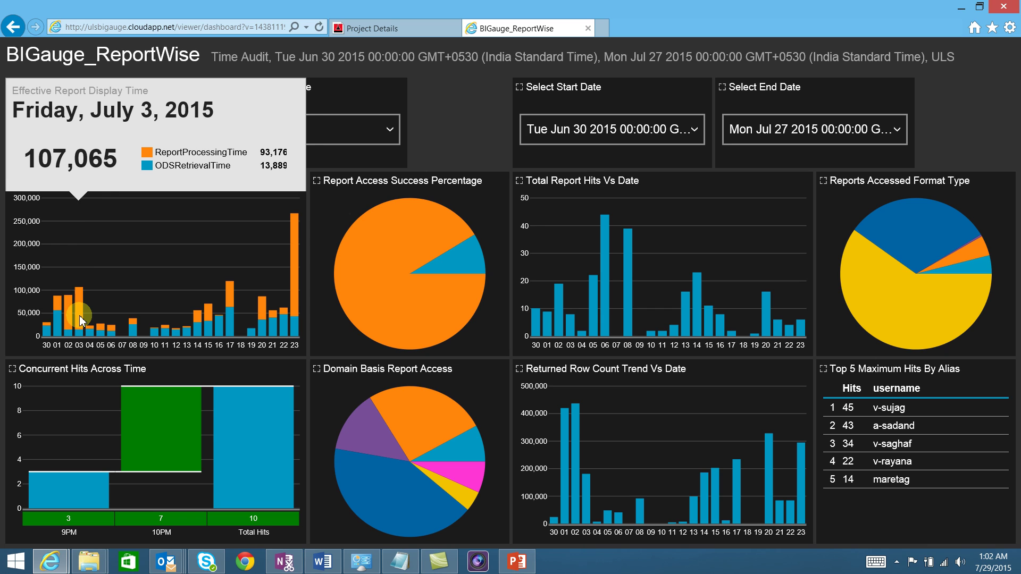
mouse_move(177, 435)
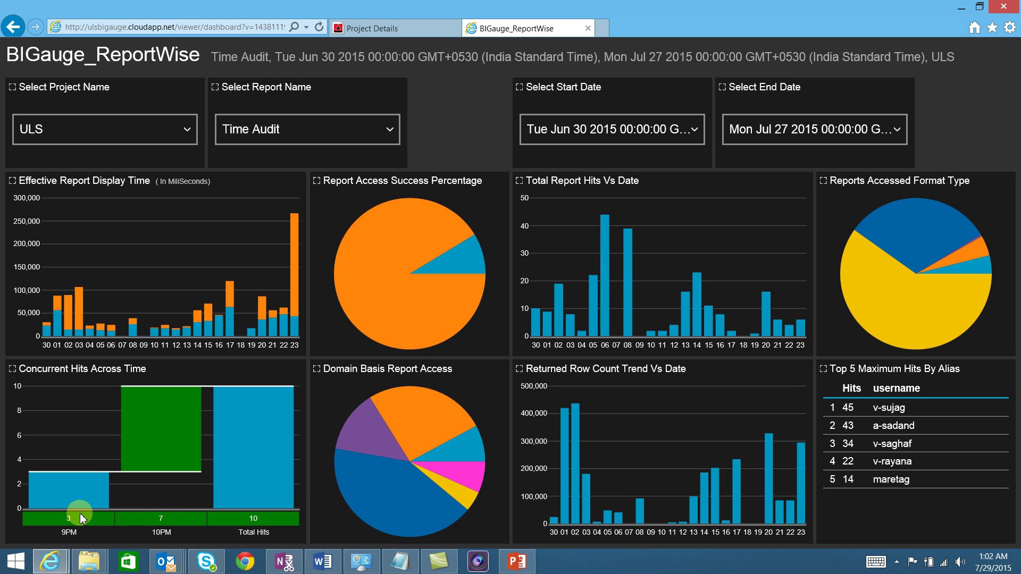
left_click(407, 419)
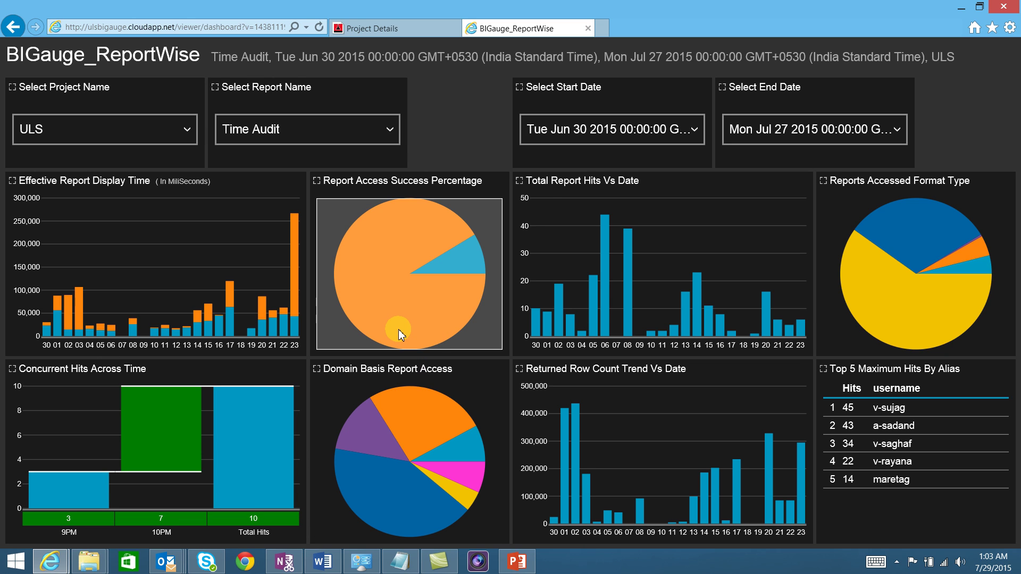
left_click(554, 333)
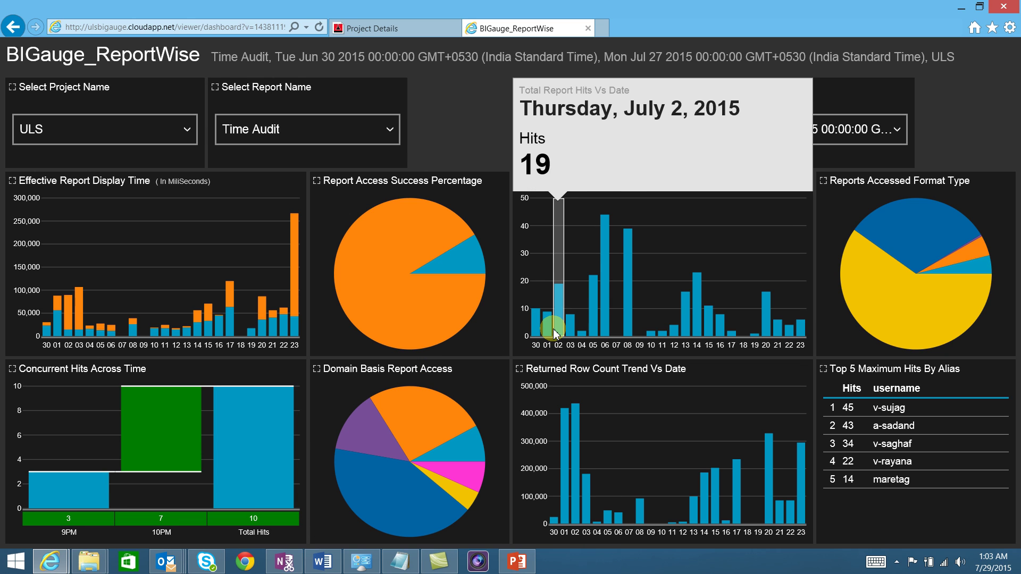
left_click(641, 334)
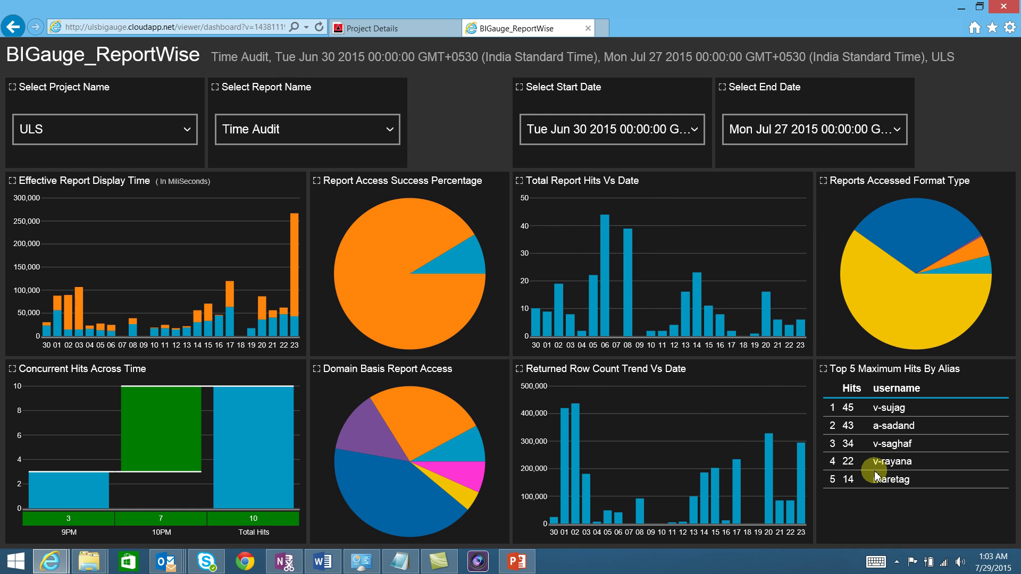
Check the returned row counts for July 7 and 2 and the success/failure counts, then go back.
left_click(631, 499)
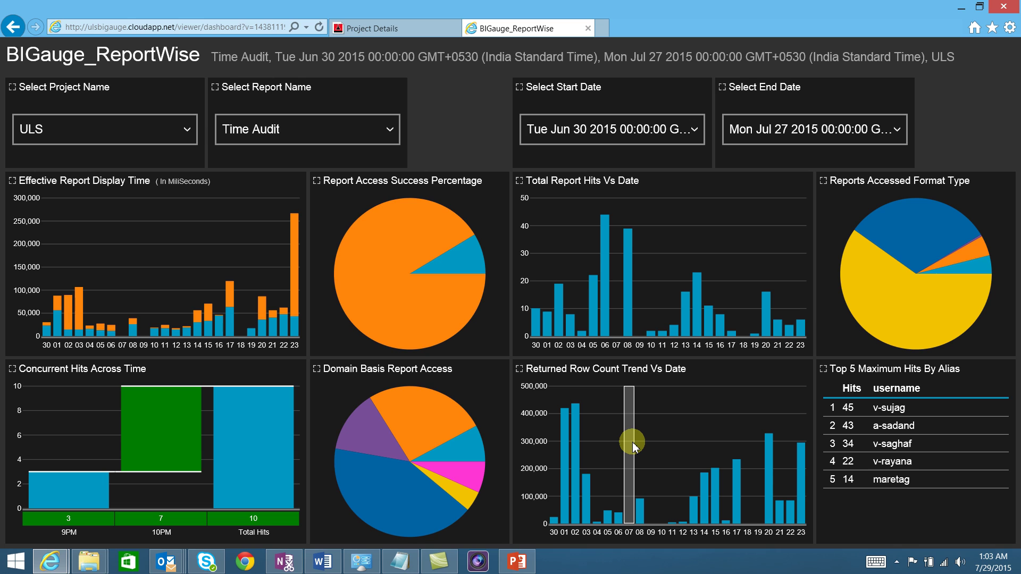
left_click(579, 471)
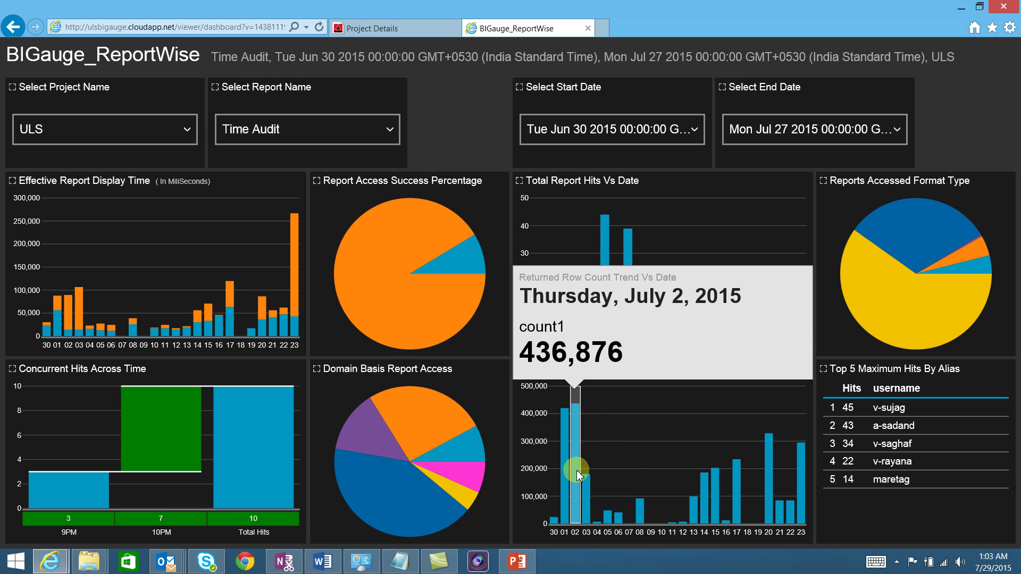
left_click(580, 474)
left_click(451, 309)
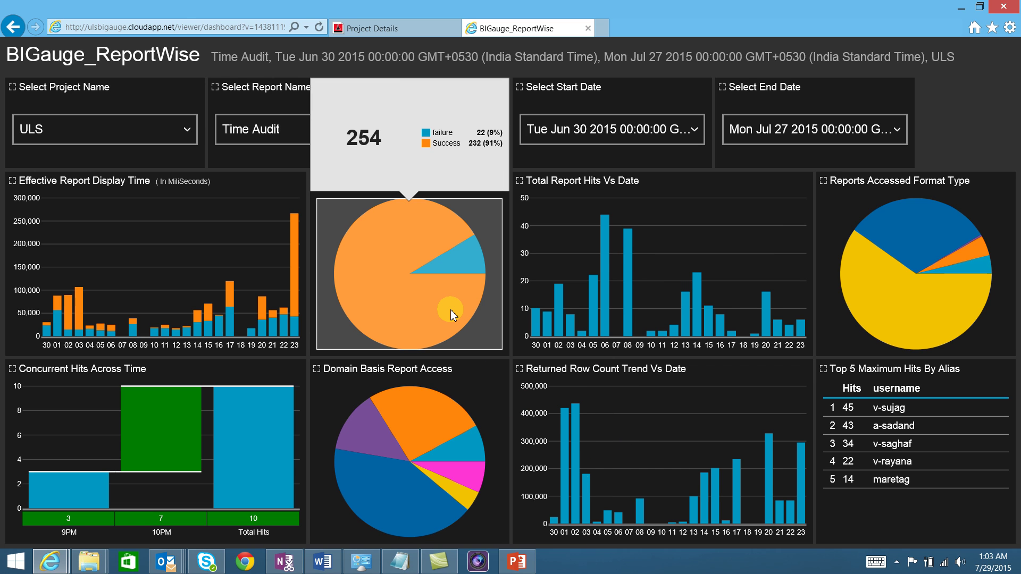
left_click(451, 309)
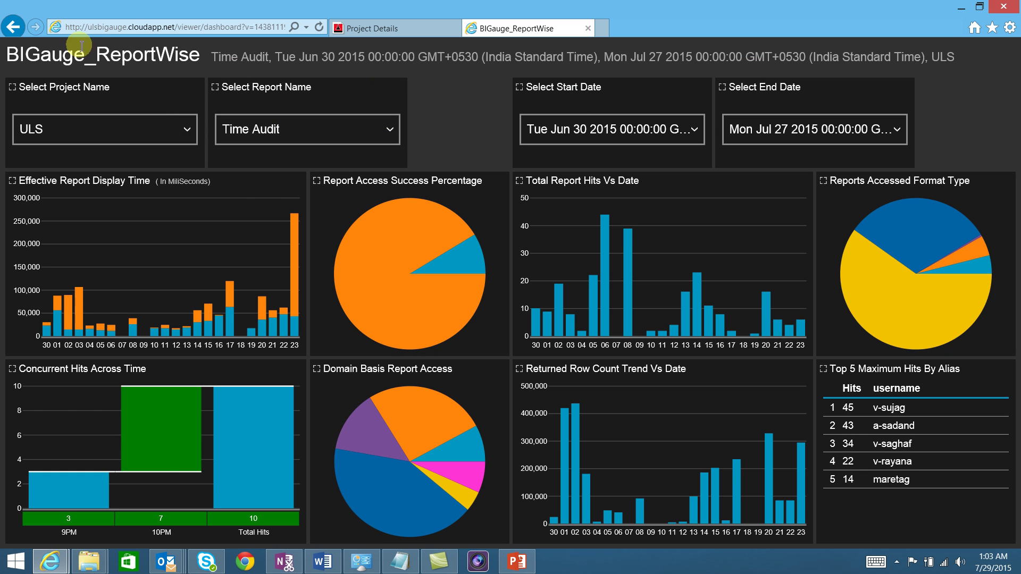
left_click(13, 27)
Log out from the account menu and sign back in as a different user, declining password storage.
left_click(13, 26)
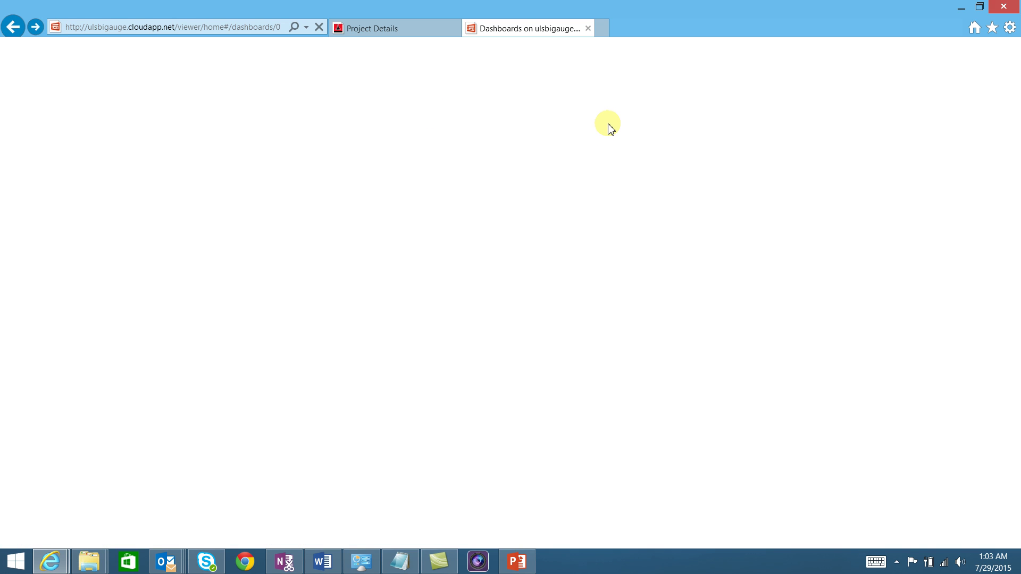
left_click(901, 58)
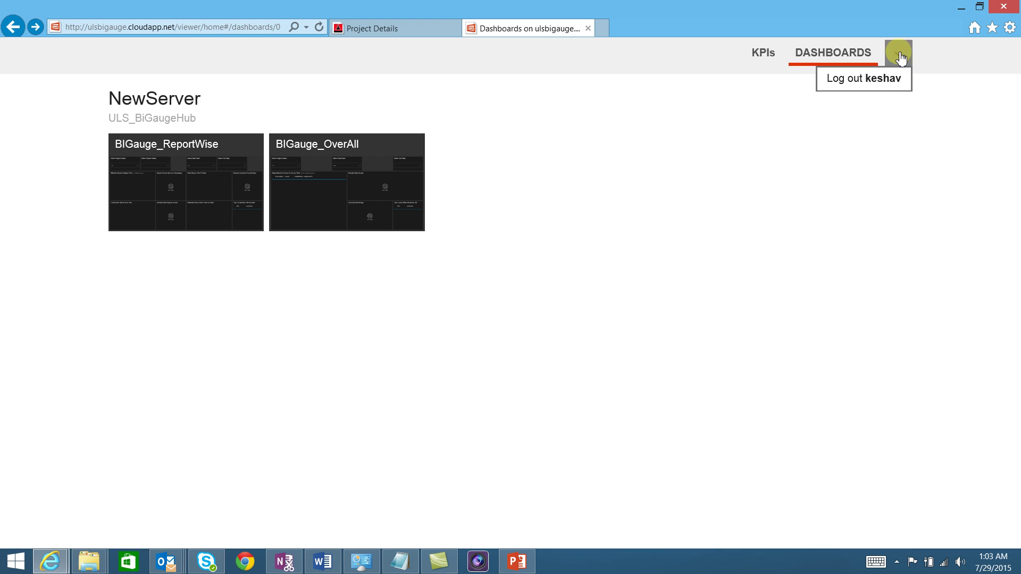
left_click(883, 79)
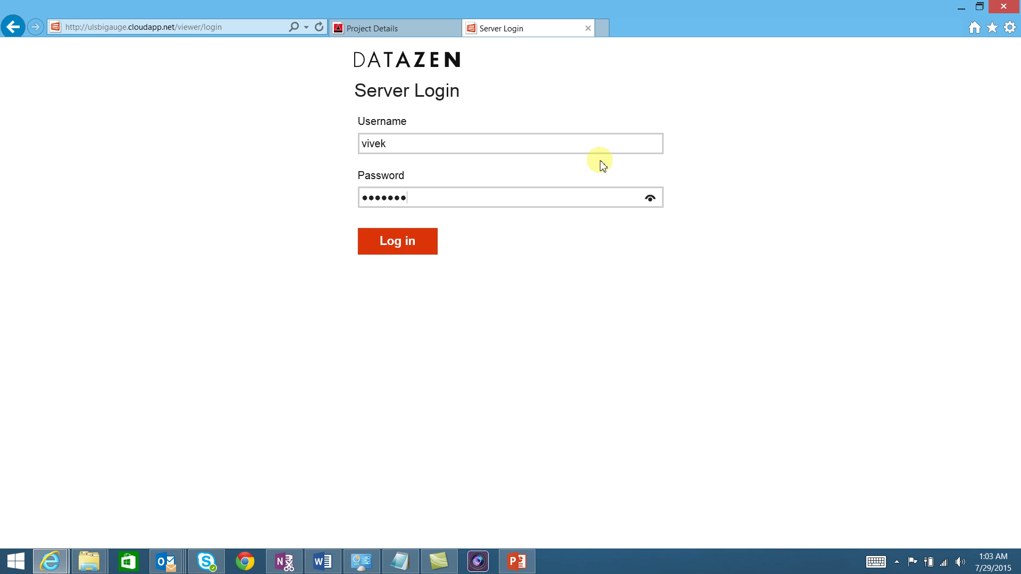
left_click(413, 251)
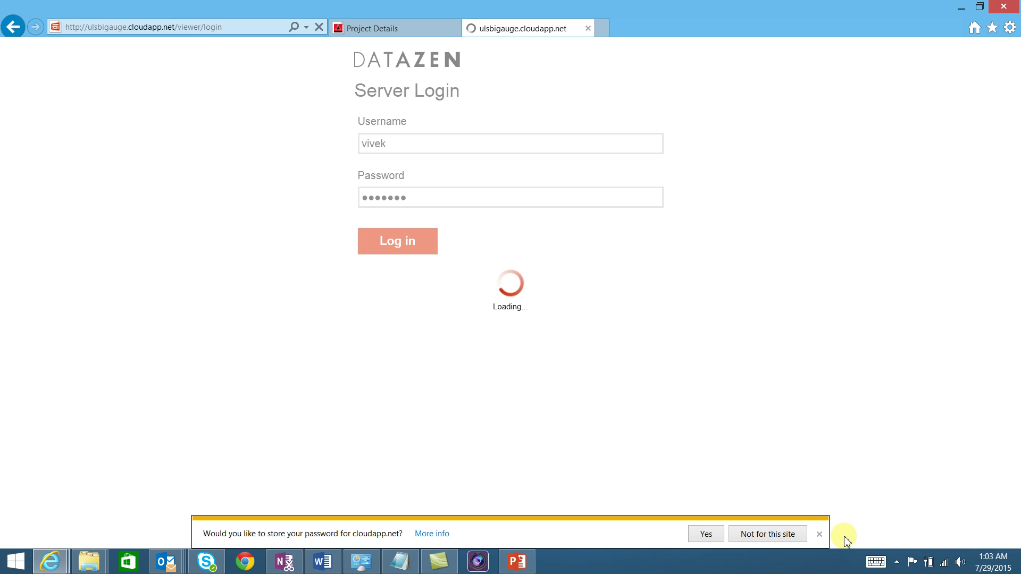
left_click(819, 534)
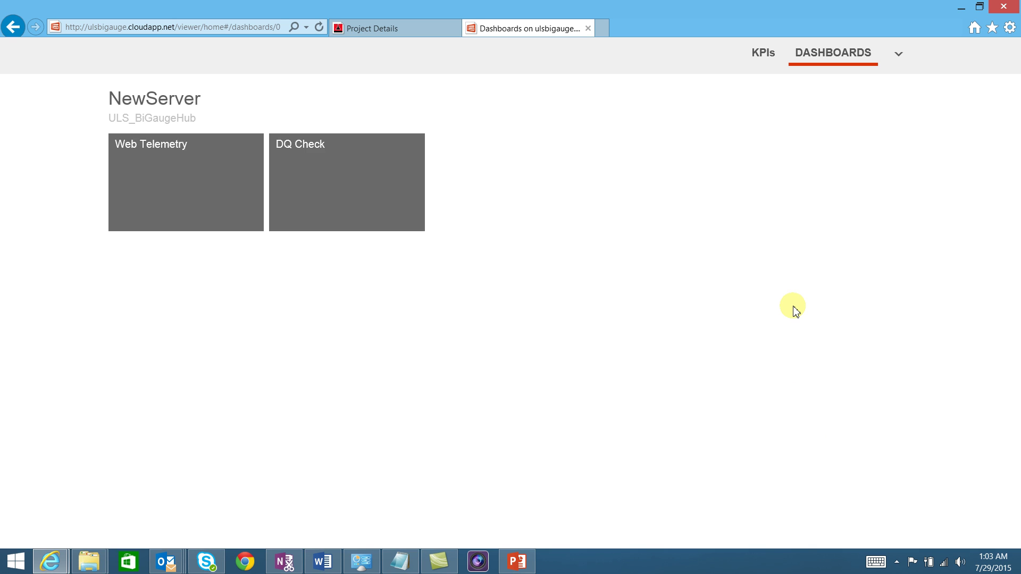
Open Web Telemetry and filter it to MSExpense from Wed Jul 15 to Mon Jul 27 2015.
left_click(186, 175)
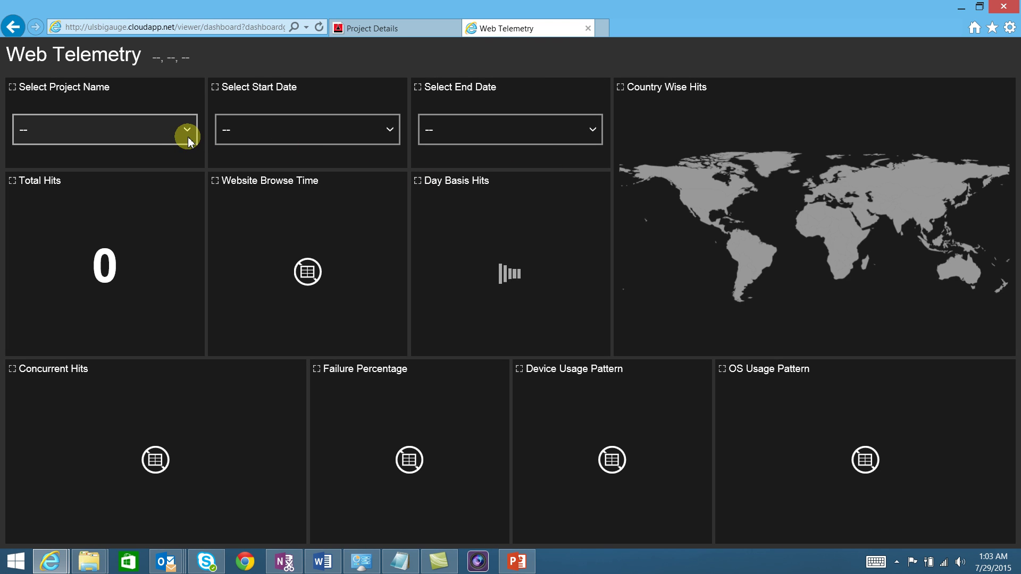
left_click(186, 130)
left_click(144, 190)
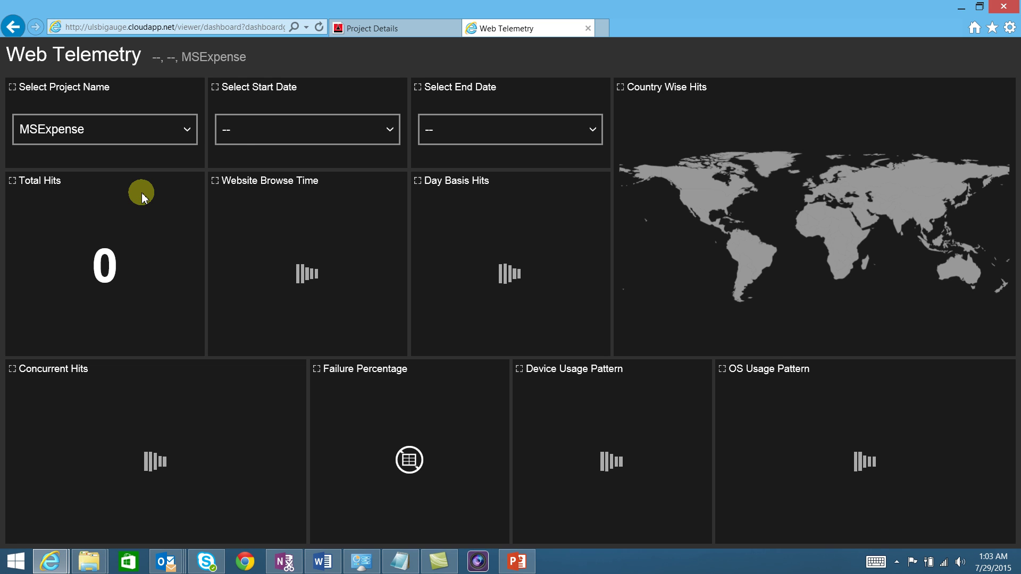
left_click(310, 130)
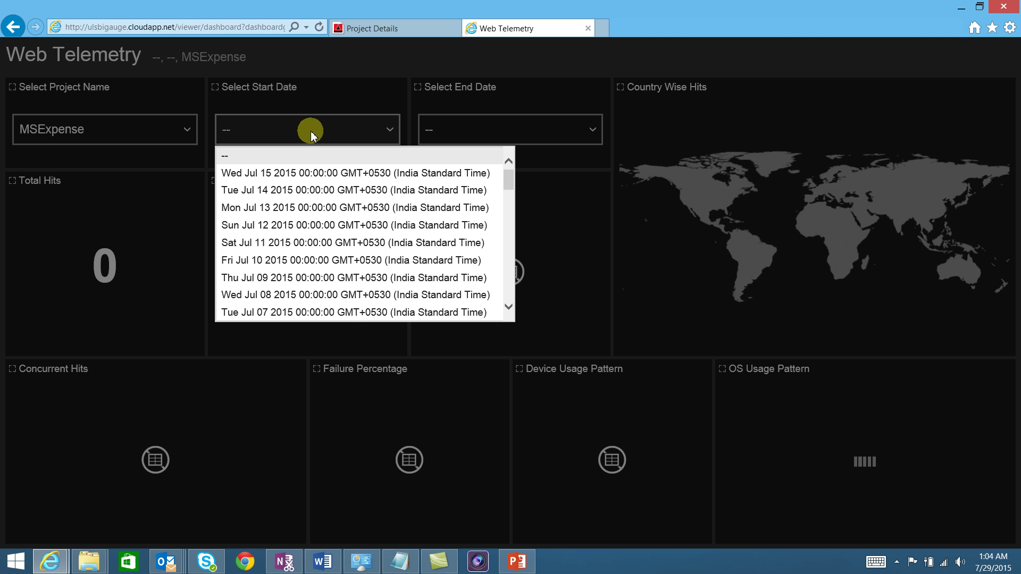
left_click(293, 260)
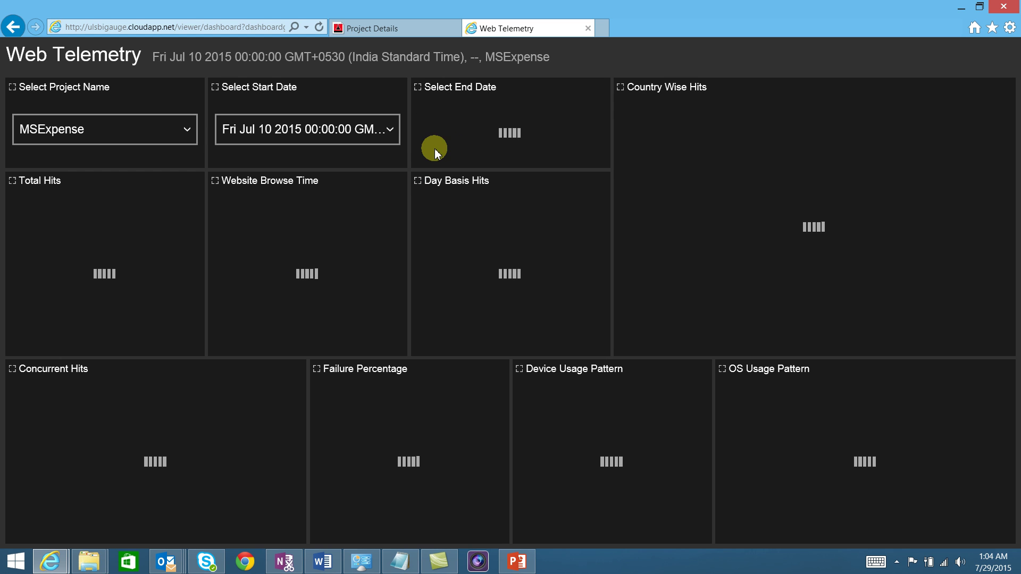
left_click(392, 130)
left_click(346, 172)
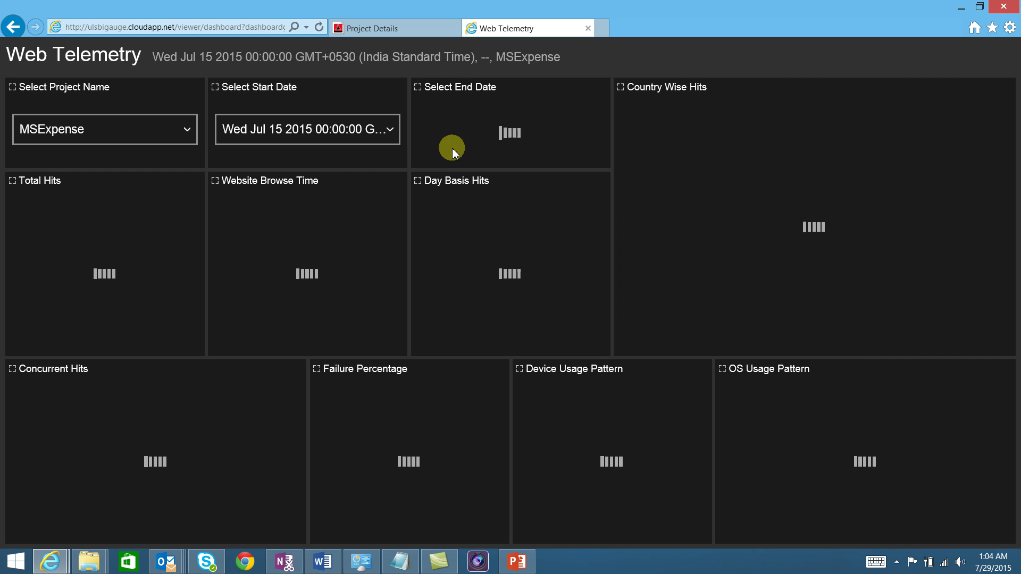
left_click(519, 129)
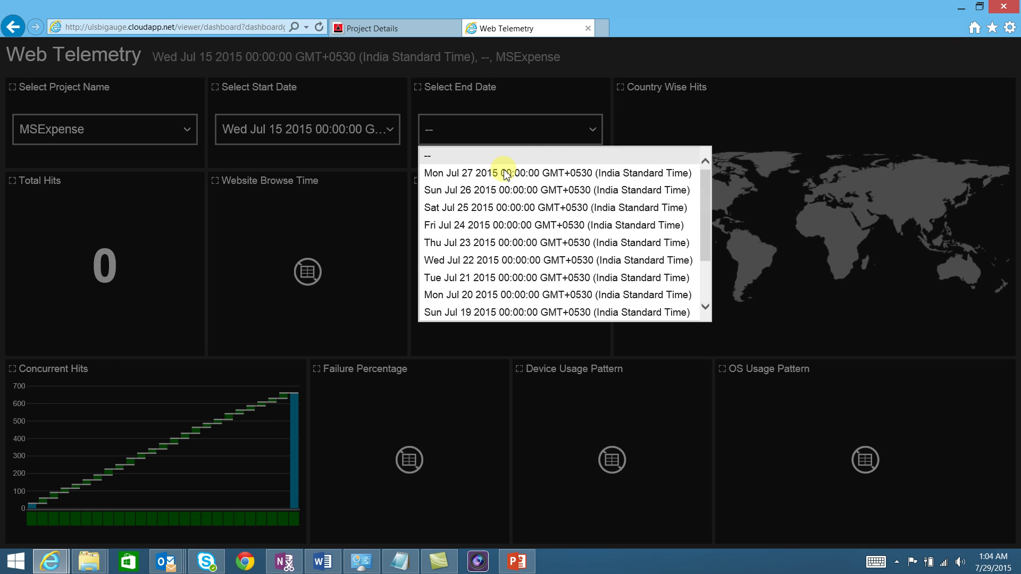
left_click(502, 170)
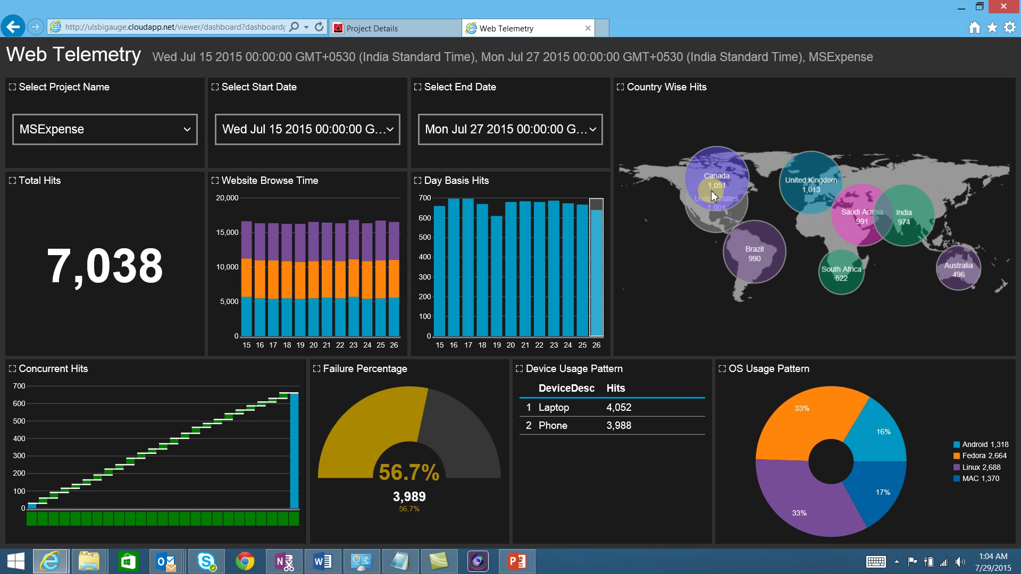
Review the MSExpense Web Telemetry charts, then return to the dashboards list.
mouse_move(713, 195)
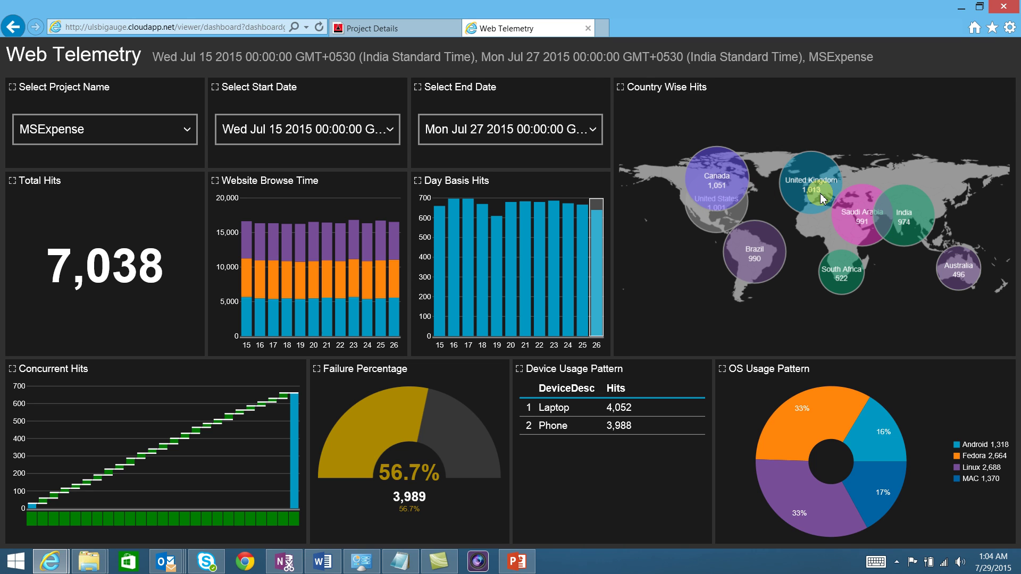
mouse_move(863, 209)
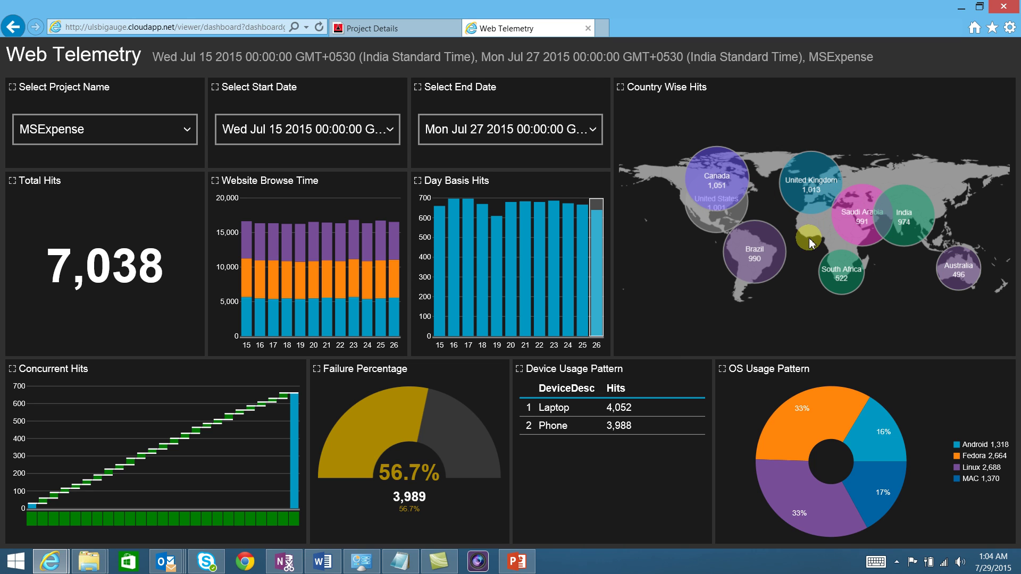
mouse_move(841, 433)
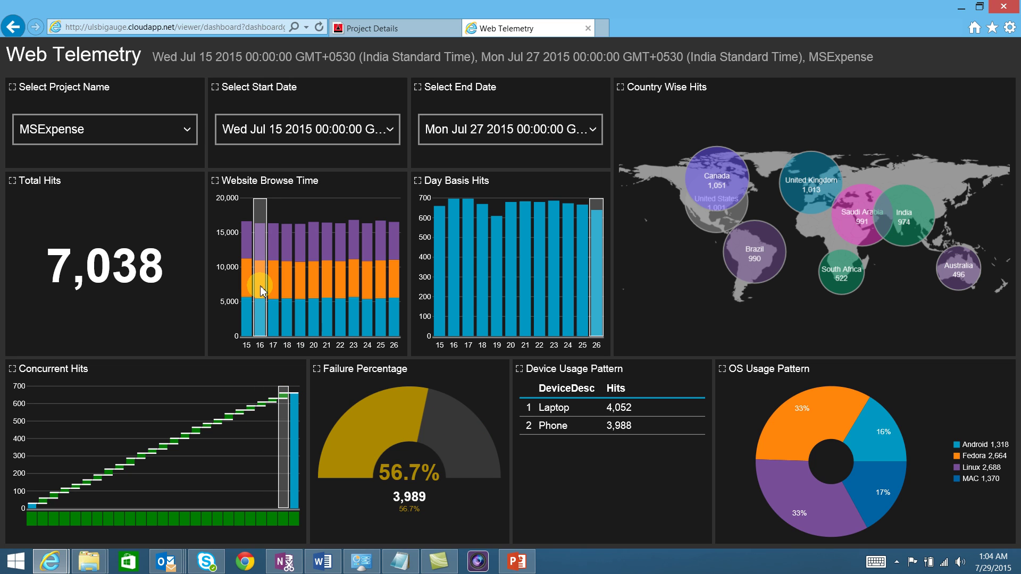
mouse_move(260, 285)
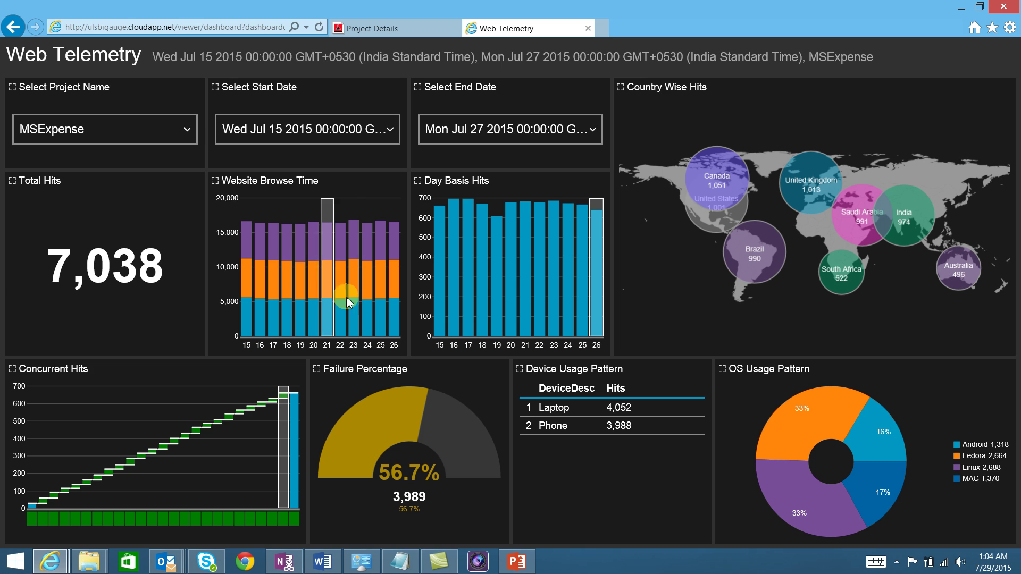
mouse_move(463, 286)
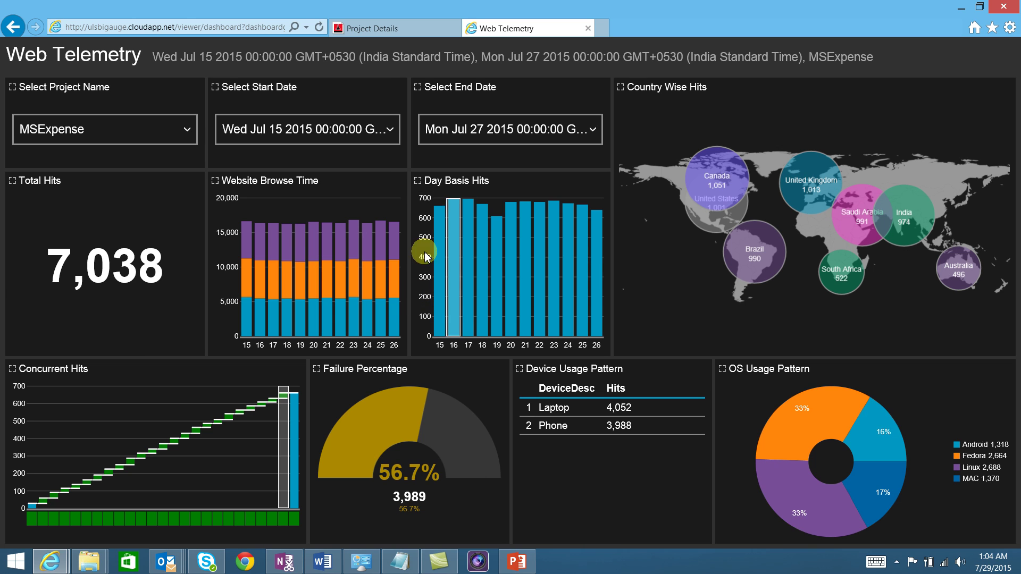
left_click(13, 28)
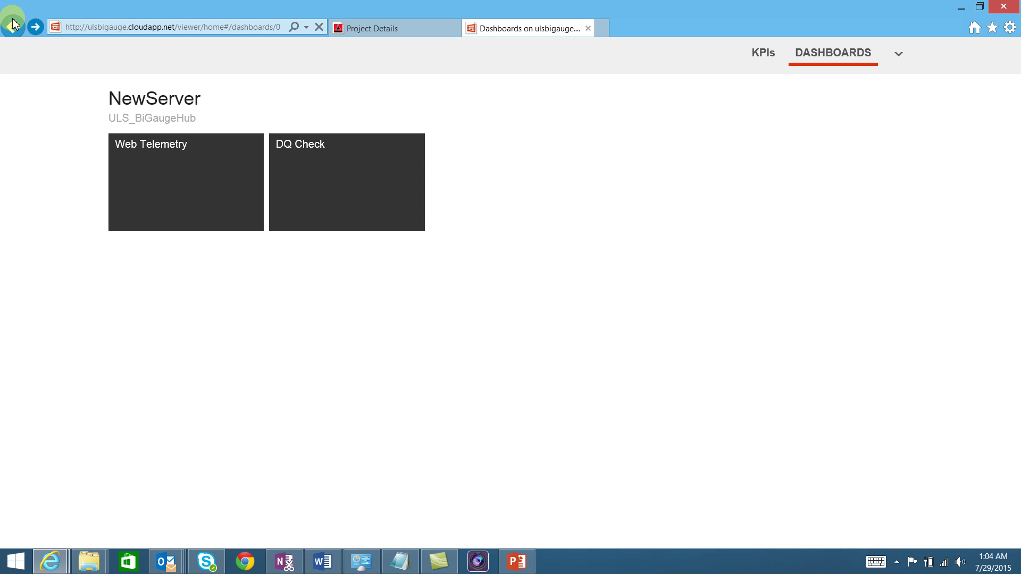
Log out and sign in with another user's username and password, declining password storage.
left_click(899, 54)
left_click(887, 79)
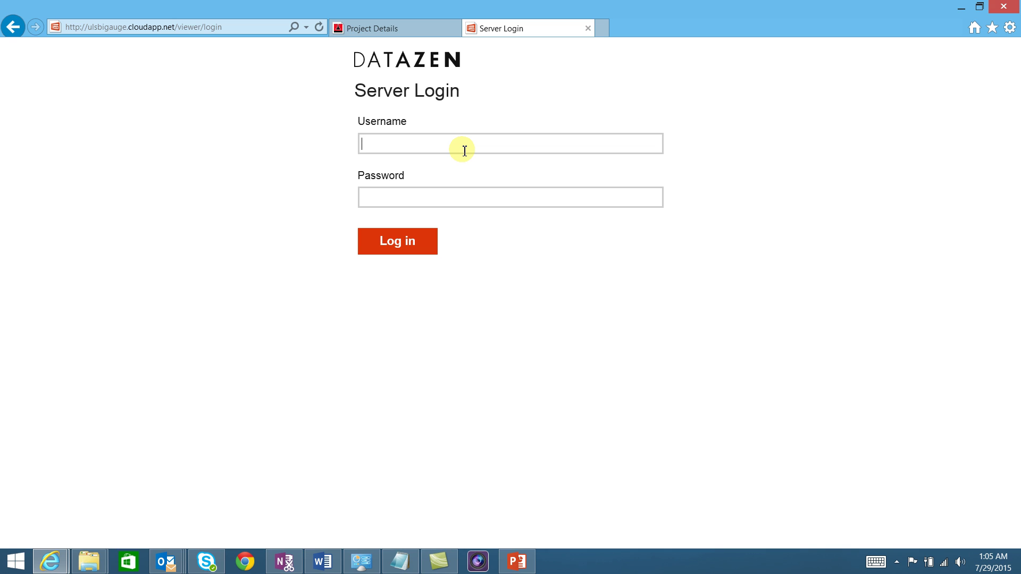
type("shivam")
key("Tab")
type("p*****")
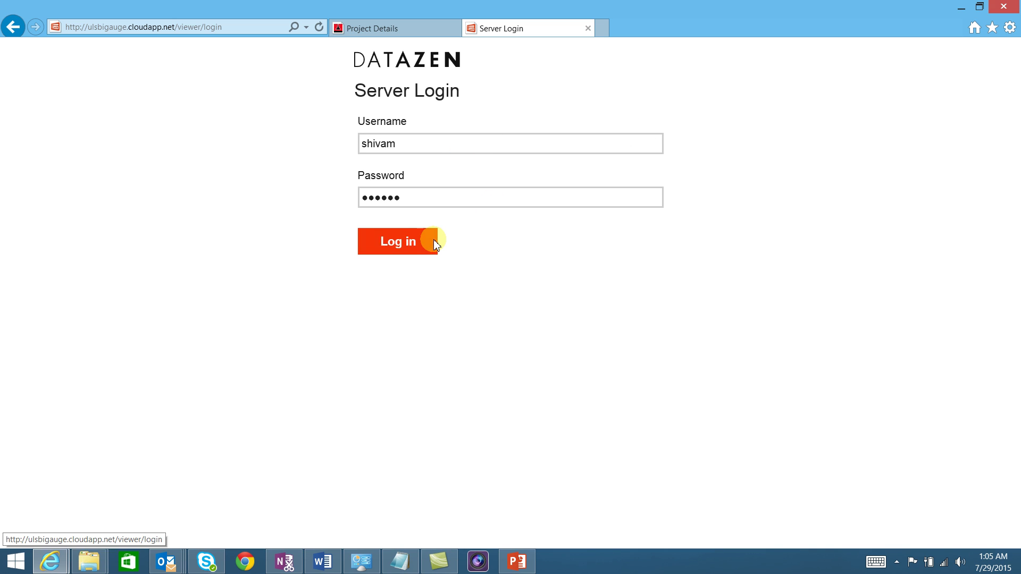
left_click(435, 242)
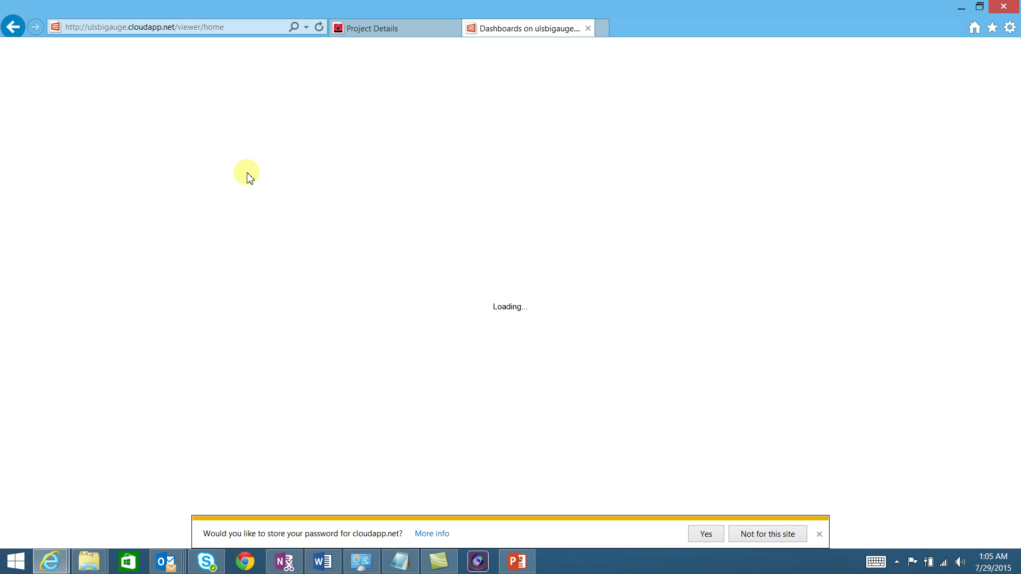
left_click(820, 534)
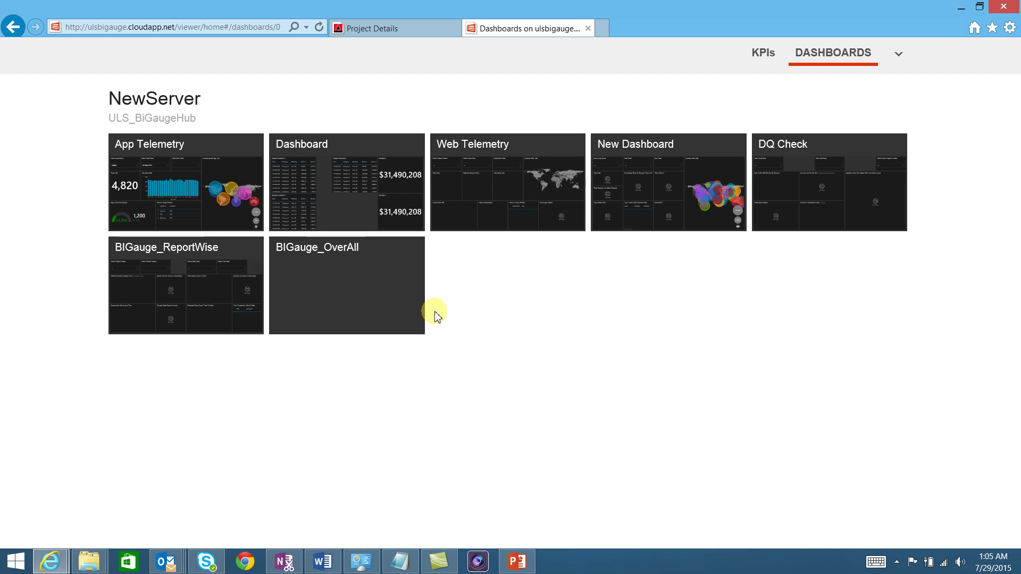
left_click(178, 189)
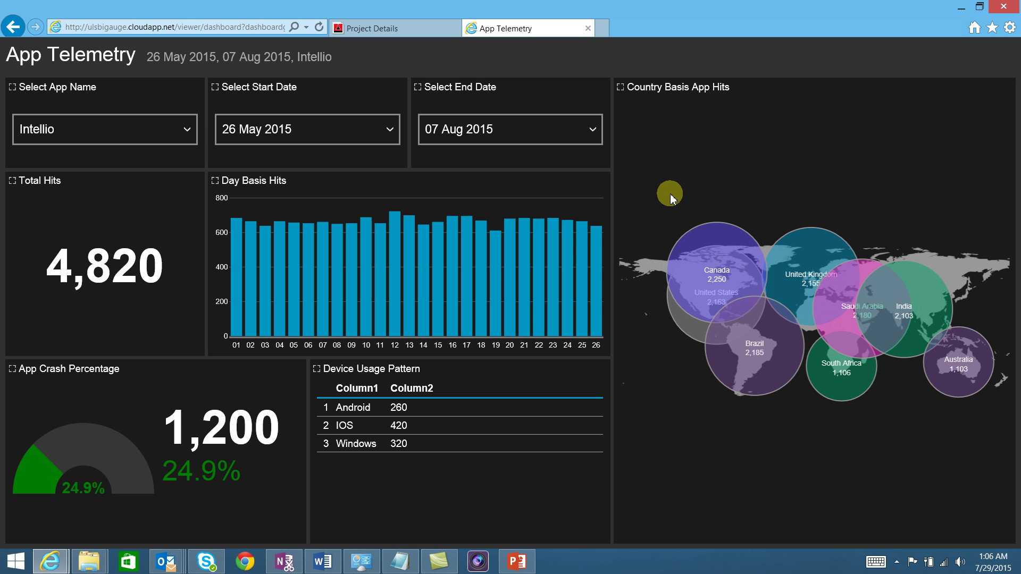
left_click(4, 26)
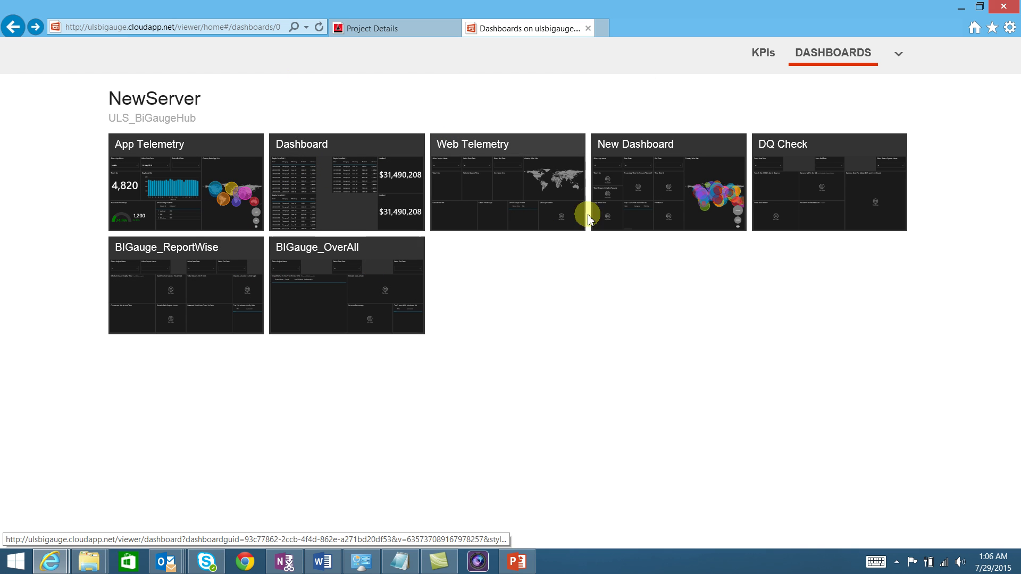
Open DQ Check and try start date Wed Jul 15 with end dates Sat Jul 18 and Sun Jul 26 2015.
left_click(816, 180)
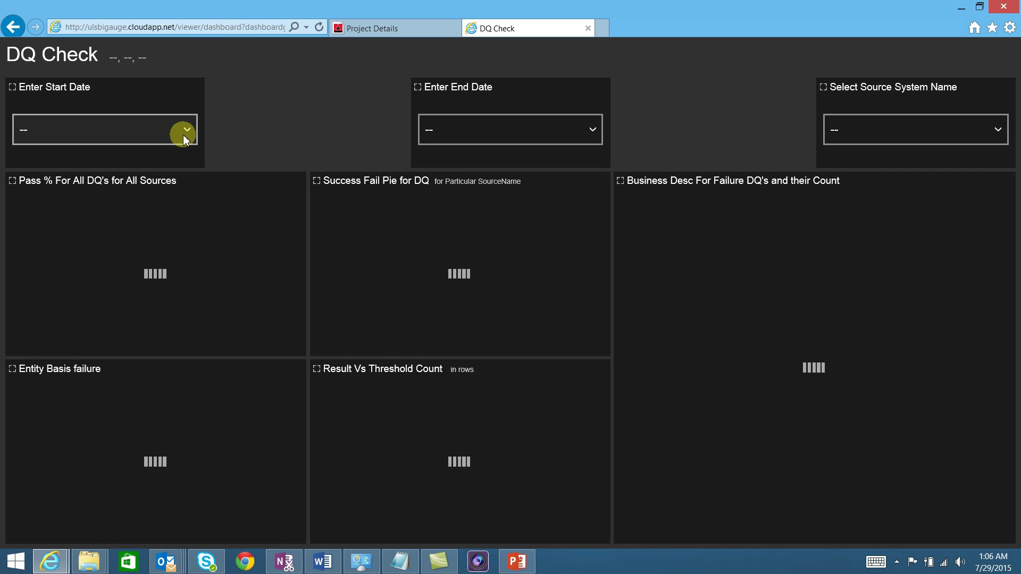
left_click(185, 140)
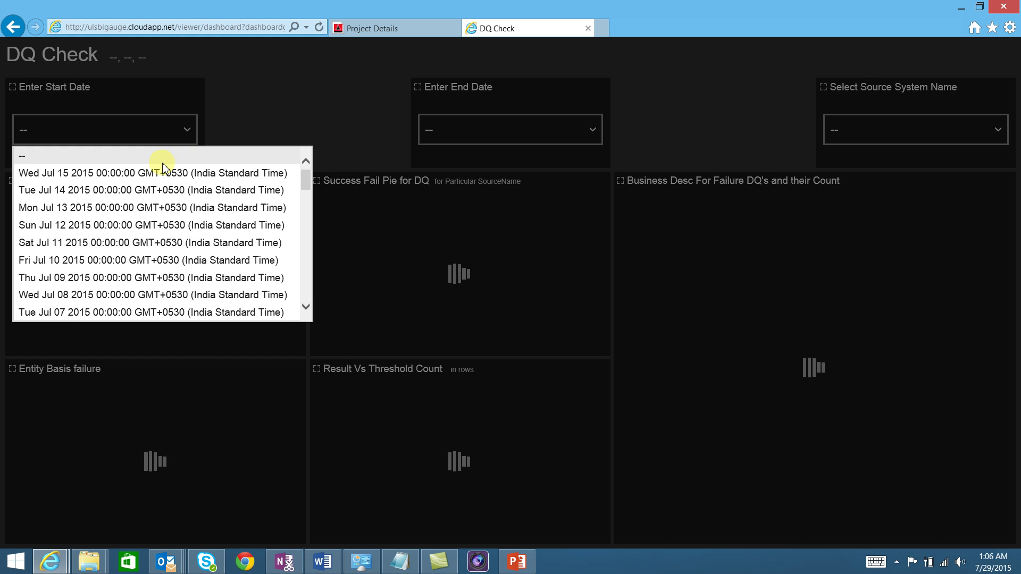
left_click(160, 176)
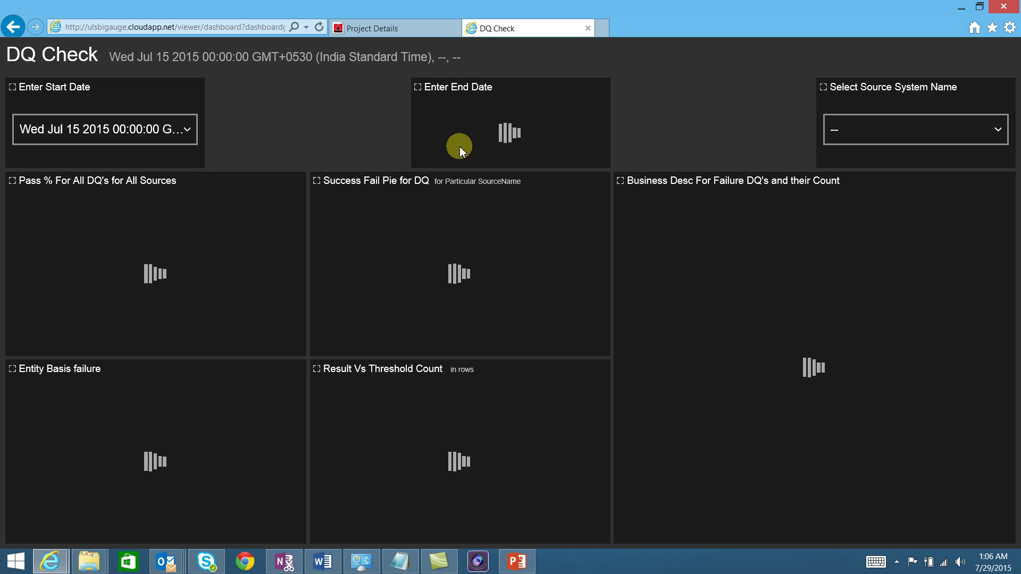
left_click(477, 133)
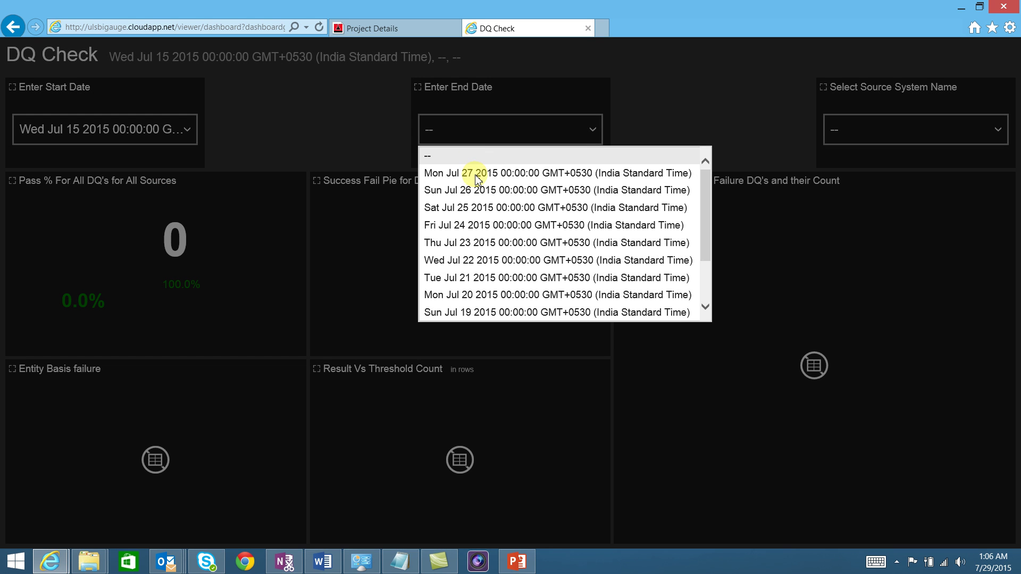
scroll(482, 263, "down", 1)
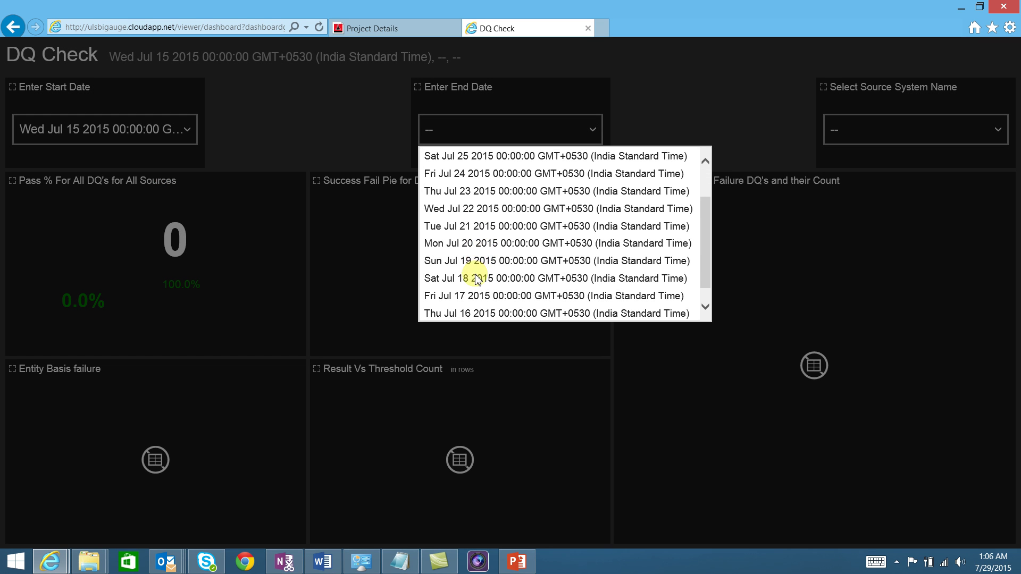
left_click(478, 278)
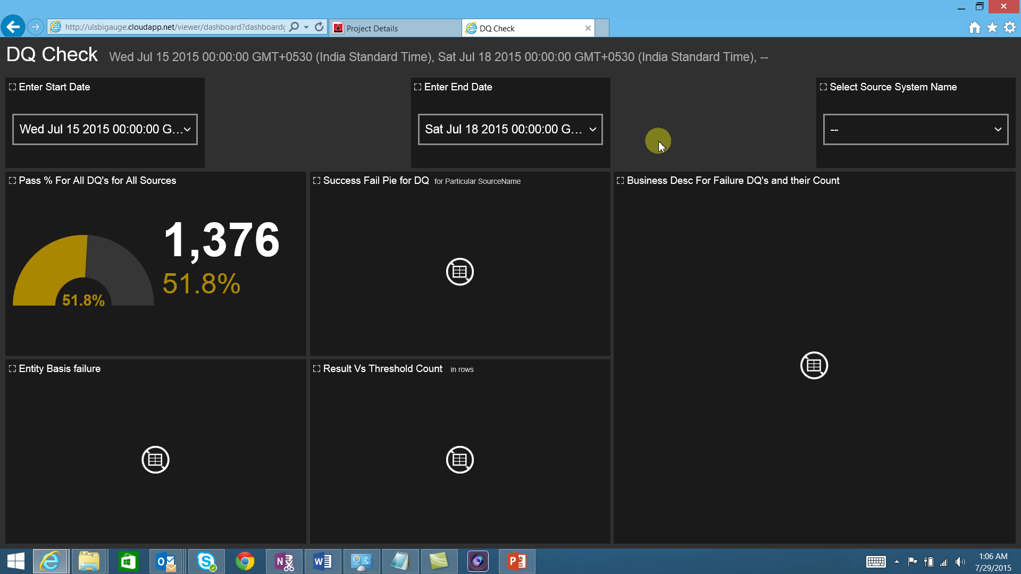
left_click(571, 131)
left_click(535, 197)
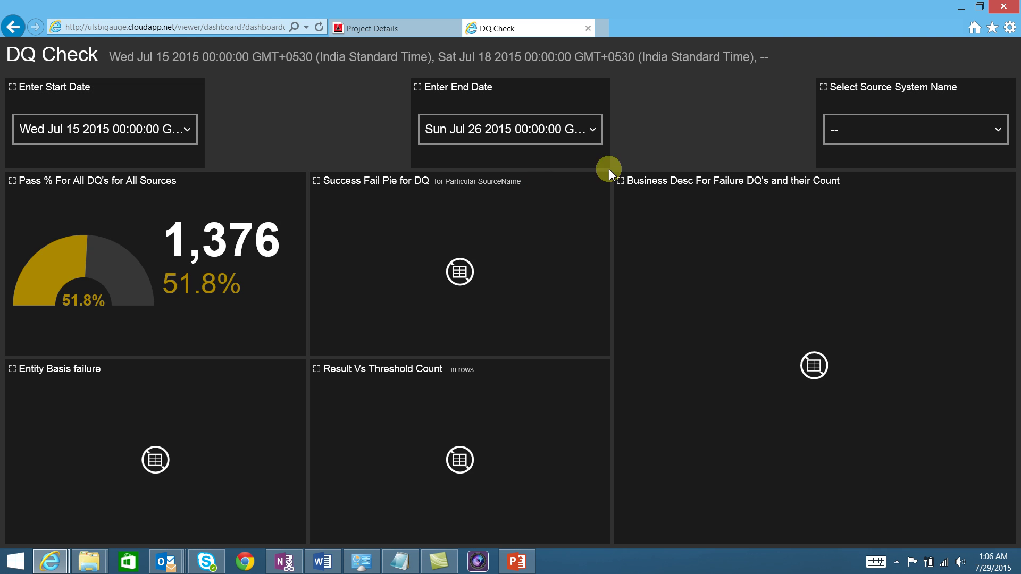
left_click(579, 131)
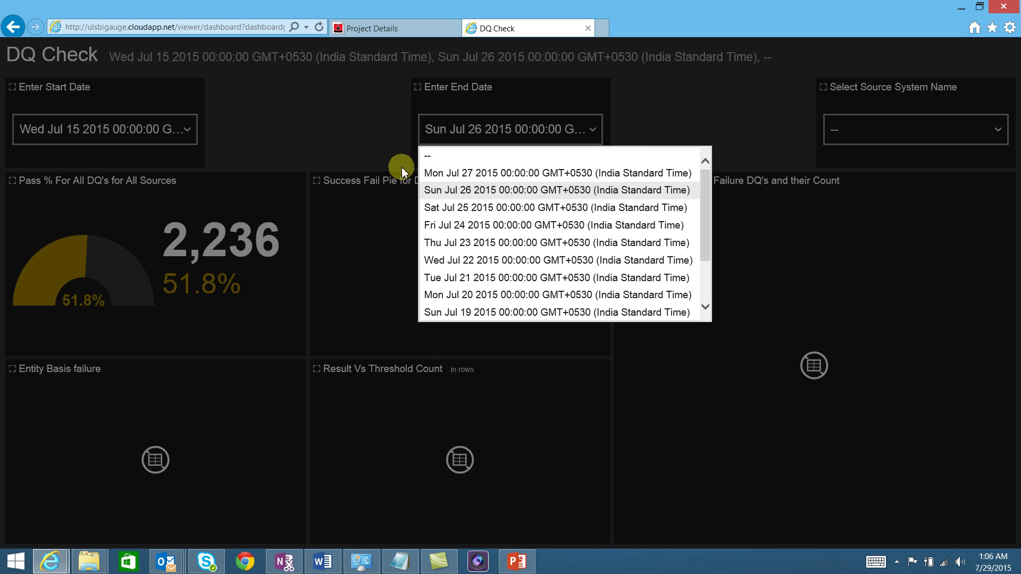
left_click(270, 104)
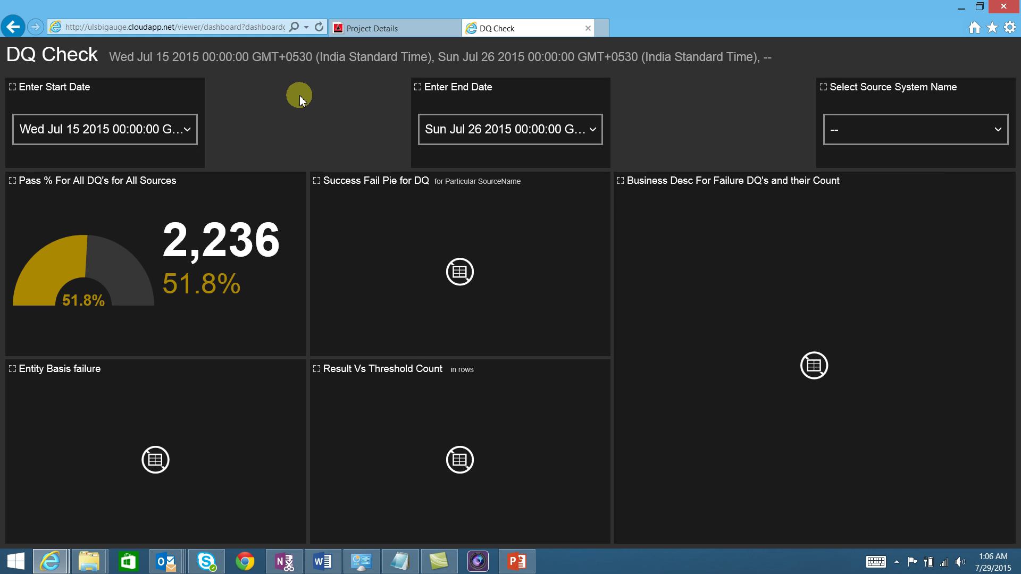
Set the start date to Mon Jul 13 2015 and the end date back to Sat Jul 18 2015.
left_click(181, 129)
scroll(158, 241, "down", 4)
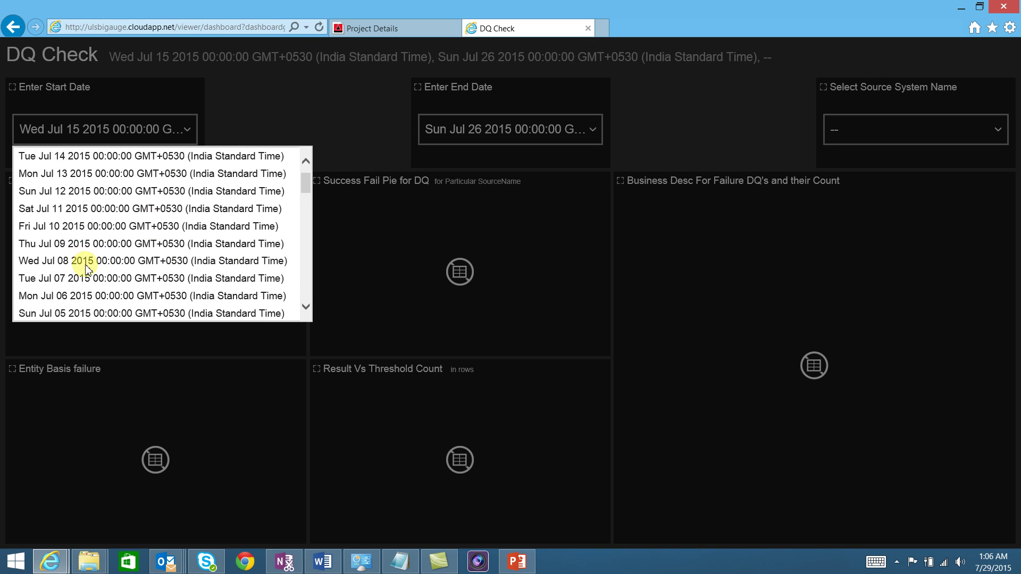
scroll(98, 223, "up", 3)
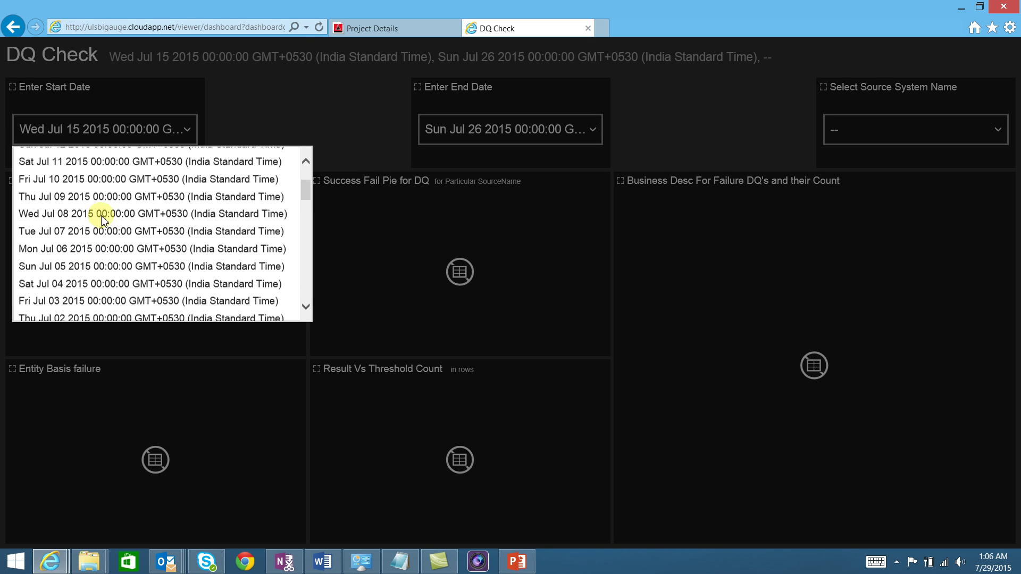
left_click(107, 182)
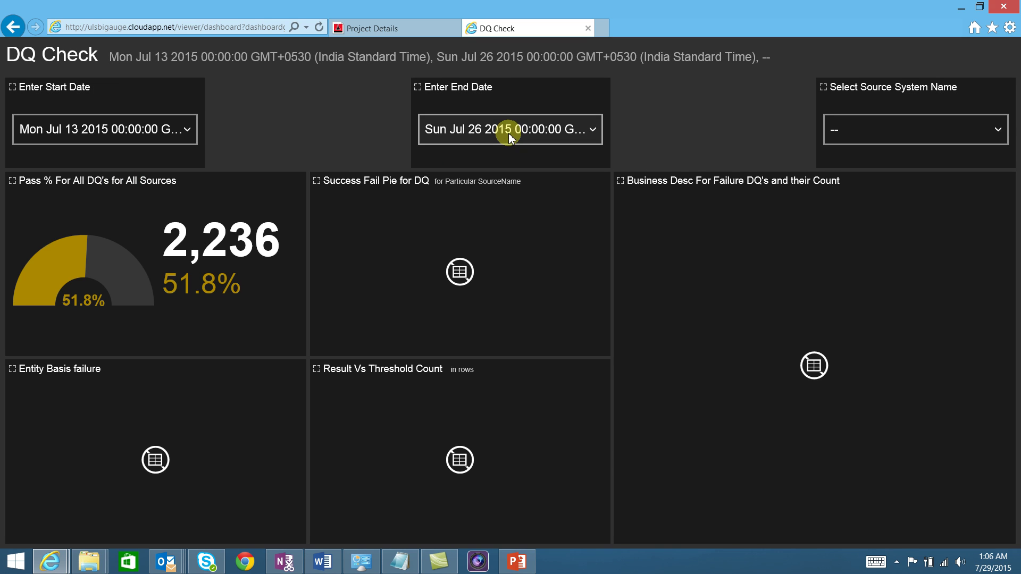
left_click(509, 130)
scroll(498, 221, "down", 3)
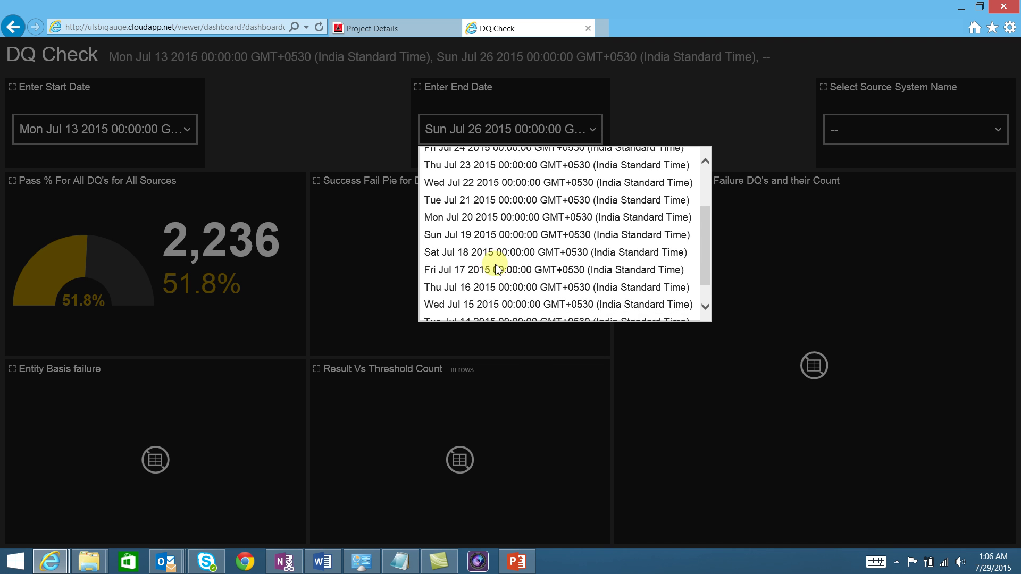
left_click(488, 246)
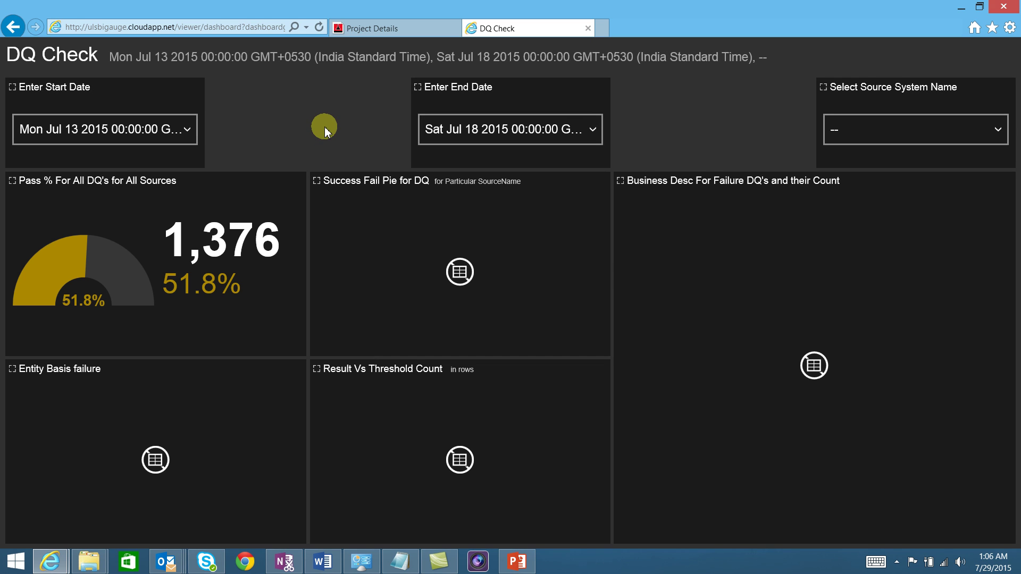
left_click(860, 145)
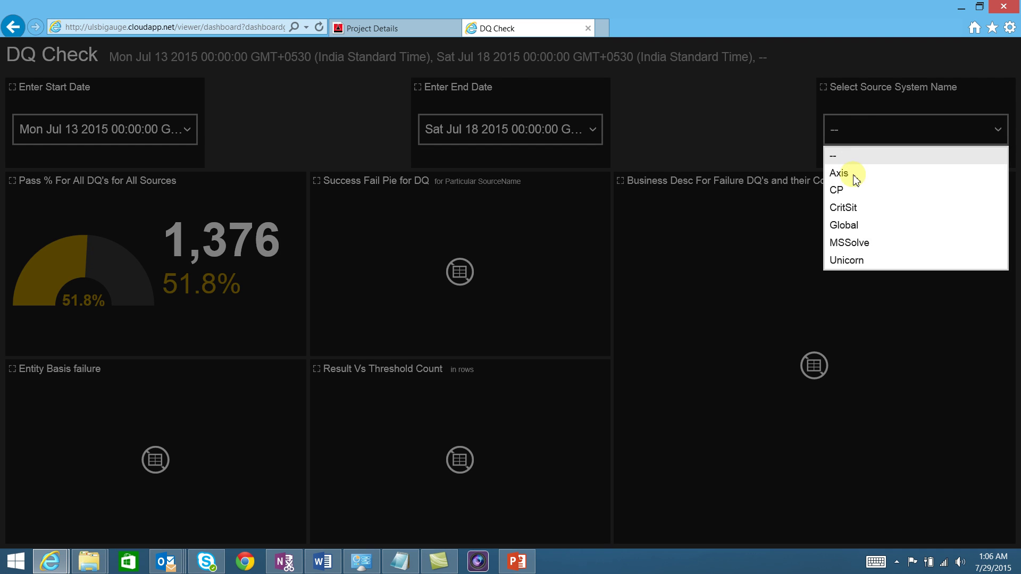
Filter DQ Check to the Axis source and inspect the 160-failure breakdown and July 17 values.
left_click(851, 174)
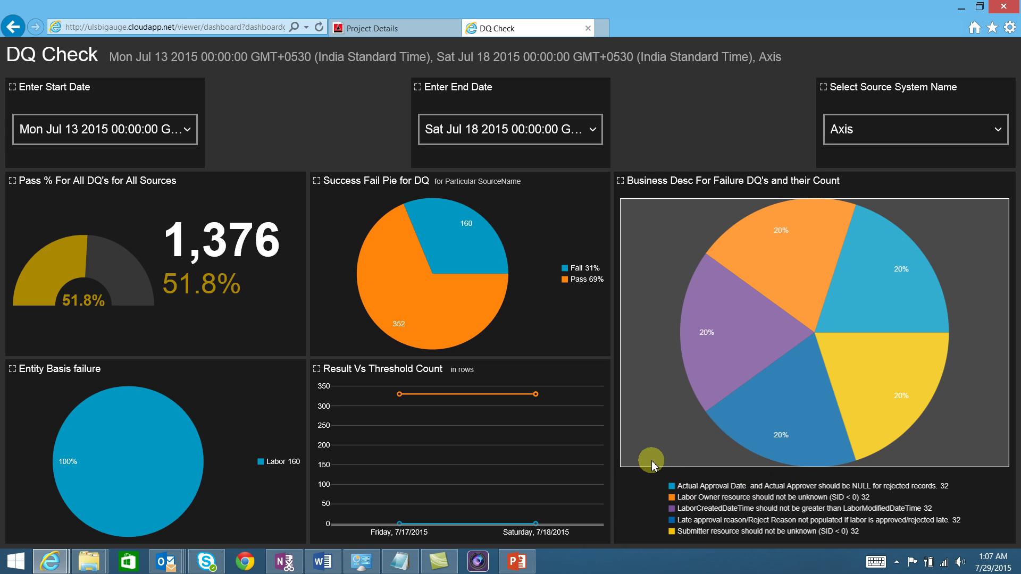
left_click(737, 380)
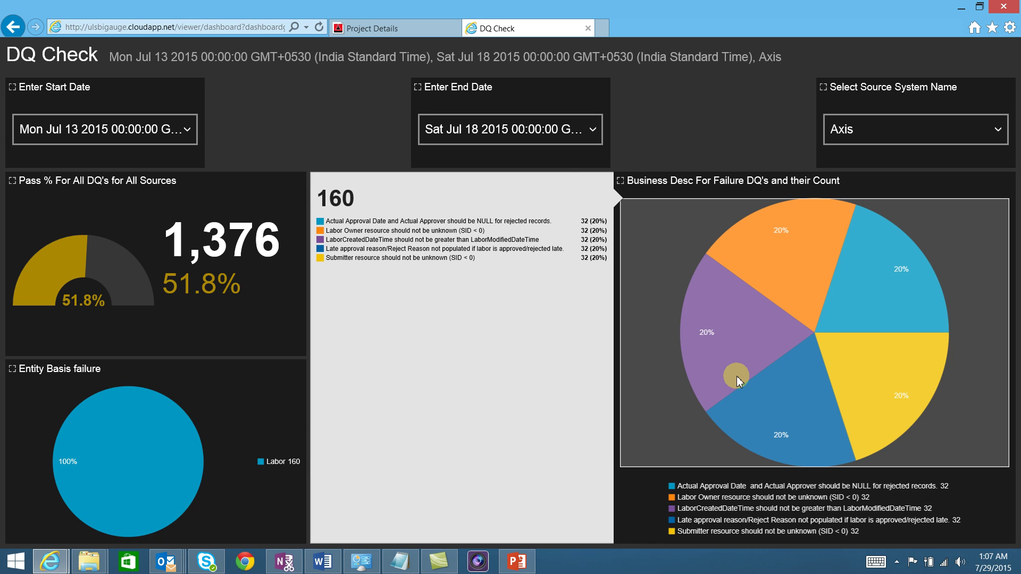
left_click(737, 380)
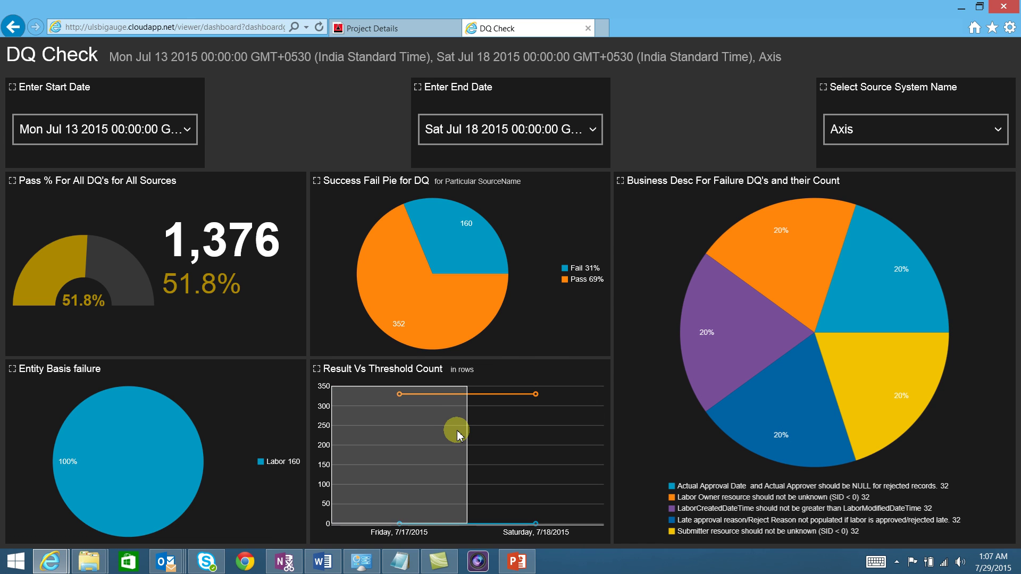
left_click(454, 500)
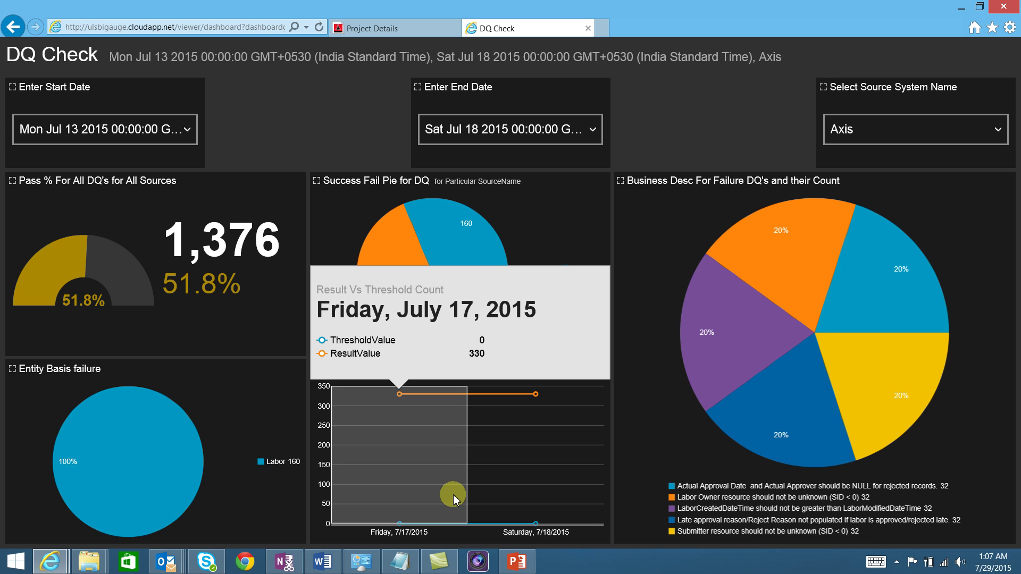
left_click(453, 495)
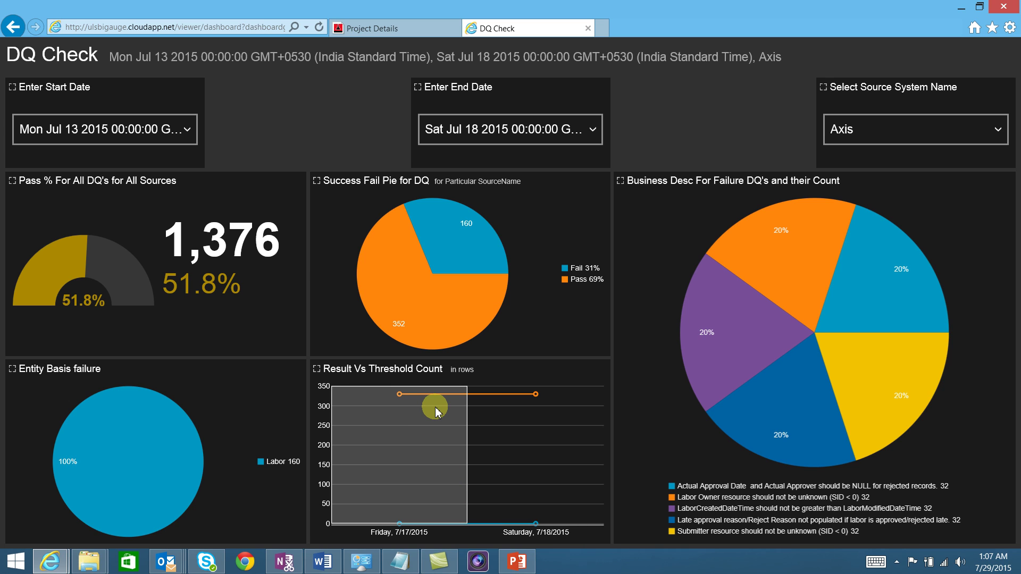
View the 512 pass/fail pie summary, then switch to the Windows Start screen.
left_click(448, 327)
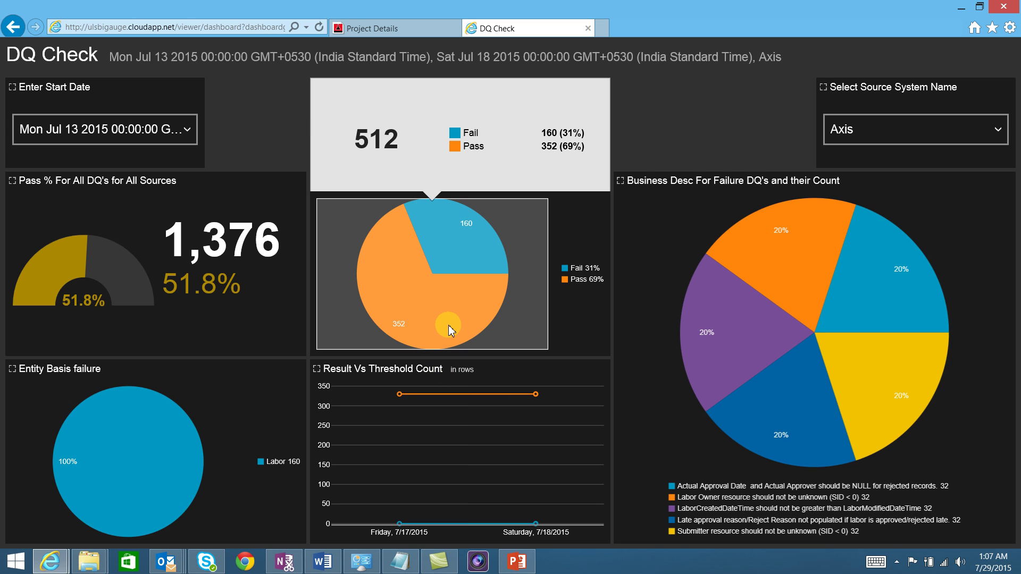
left_click(449, 324)
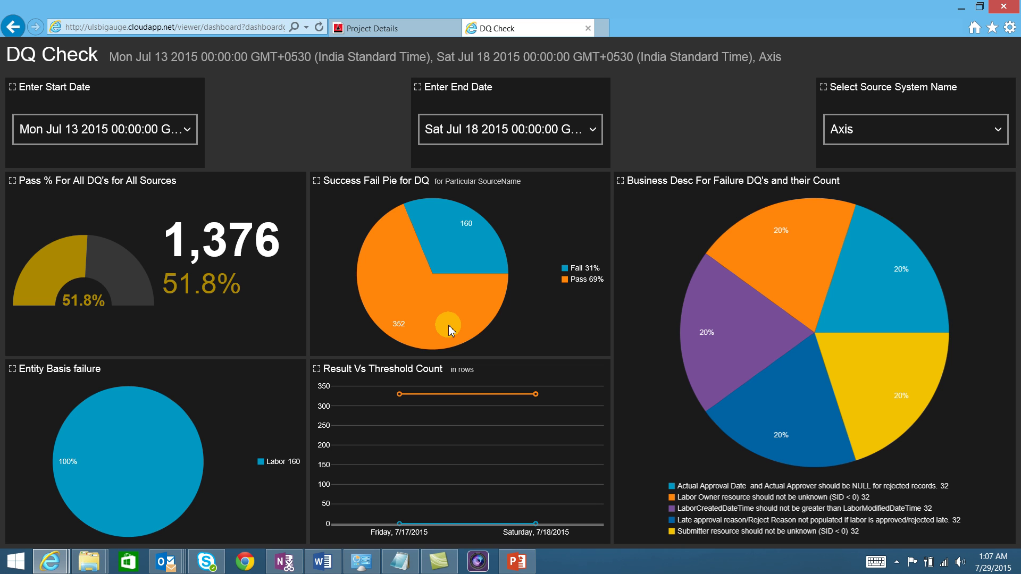
key("super")
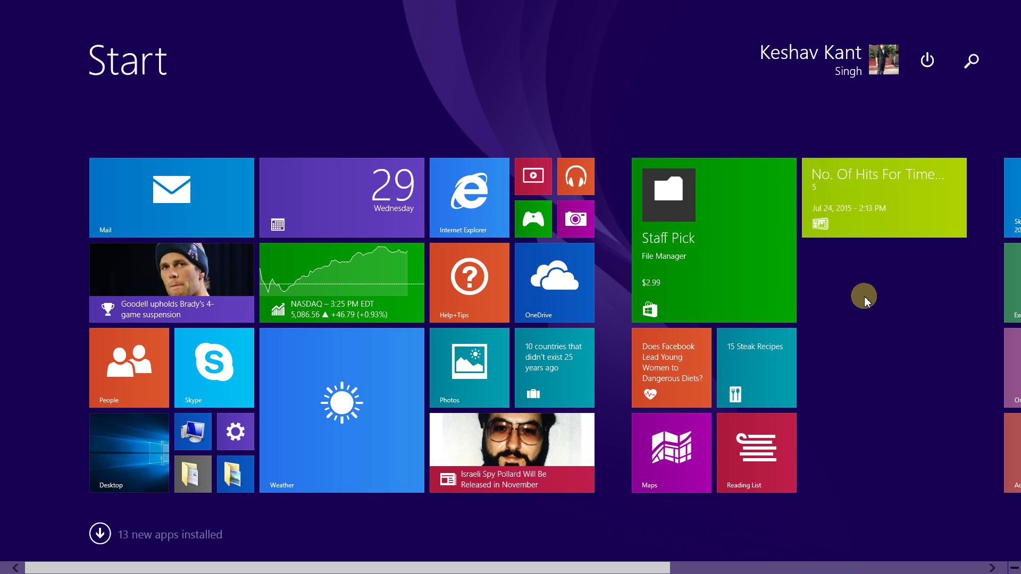
Press the Windows key to leave the Start screen for the Internet Explorer DQ Check window.
key("super")
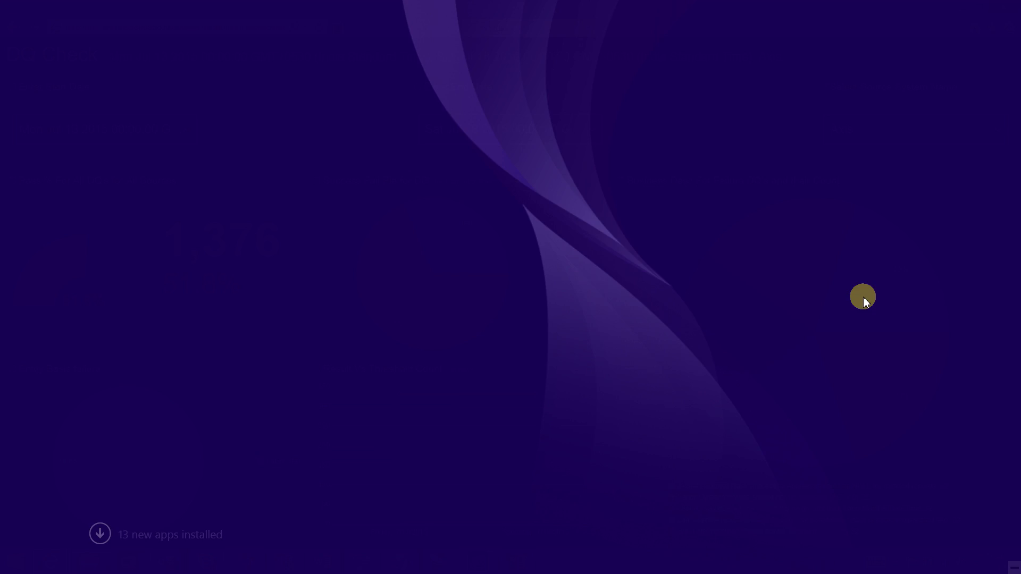